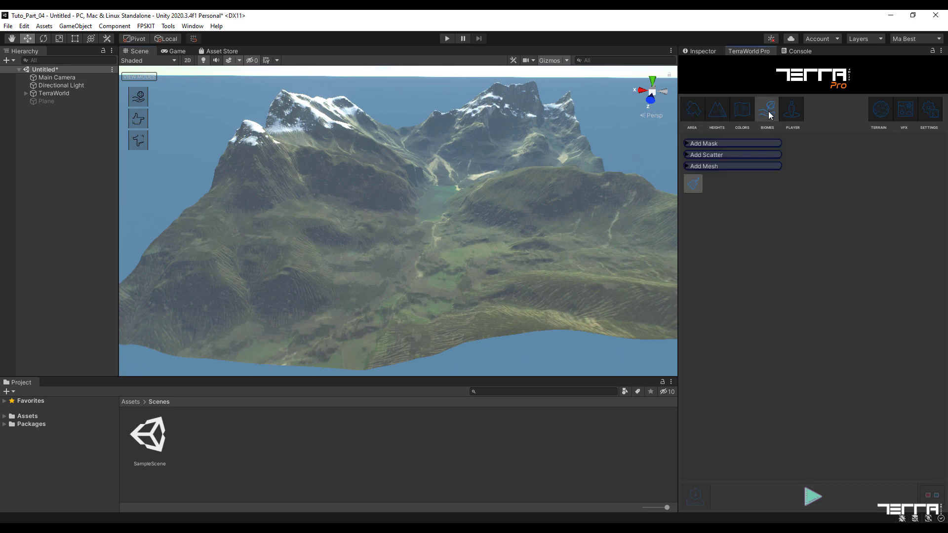
Add a Water Generator mesh node to the biomes graph beside the node lists.
click(748, 166)
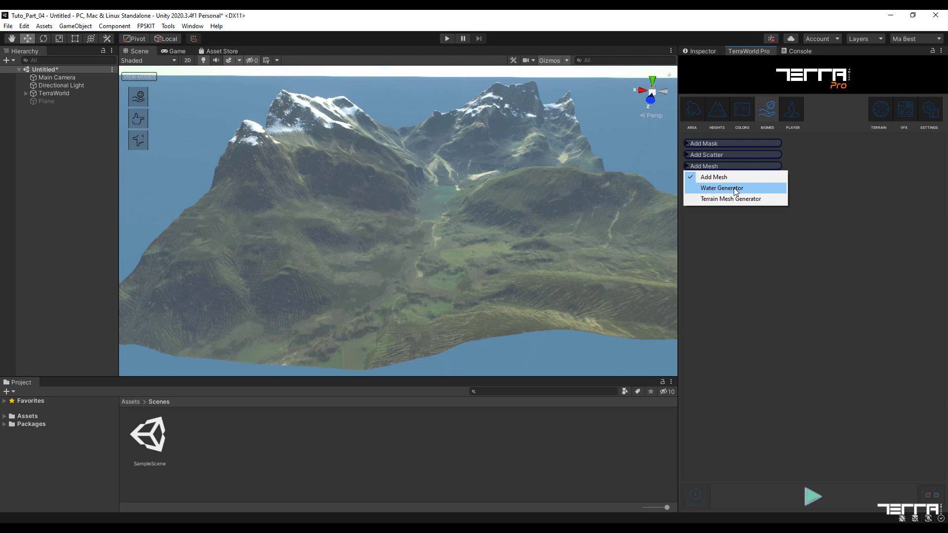
click(738, 189)
drag(846, 164, 834, 164)
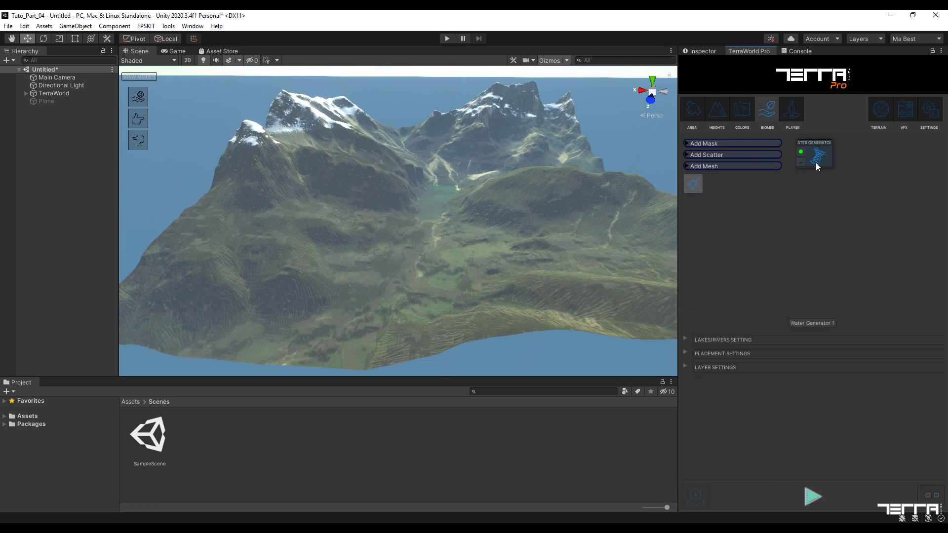
Assign the Water material to the Water Generator in its lakes and rivers settings.
click(685, 340)
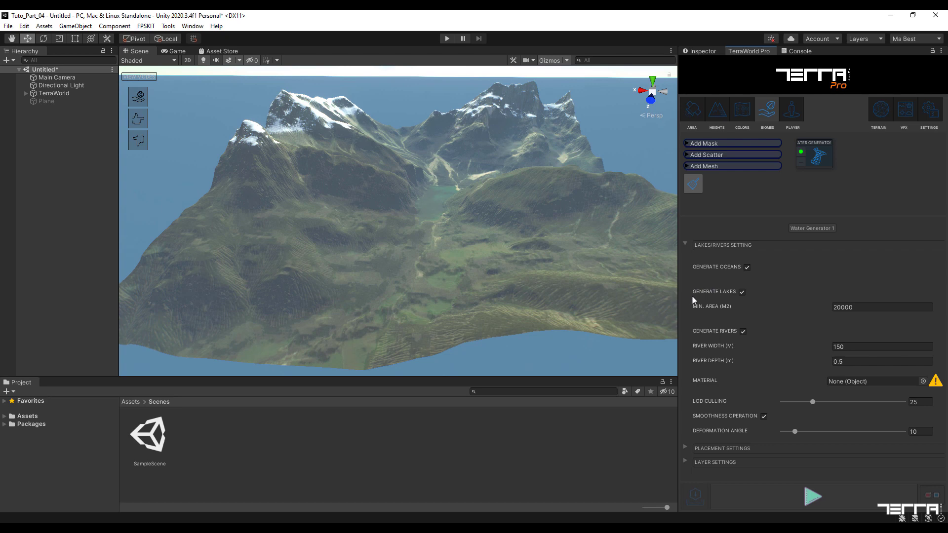
click(922, 382)
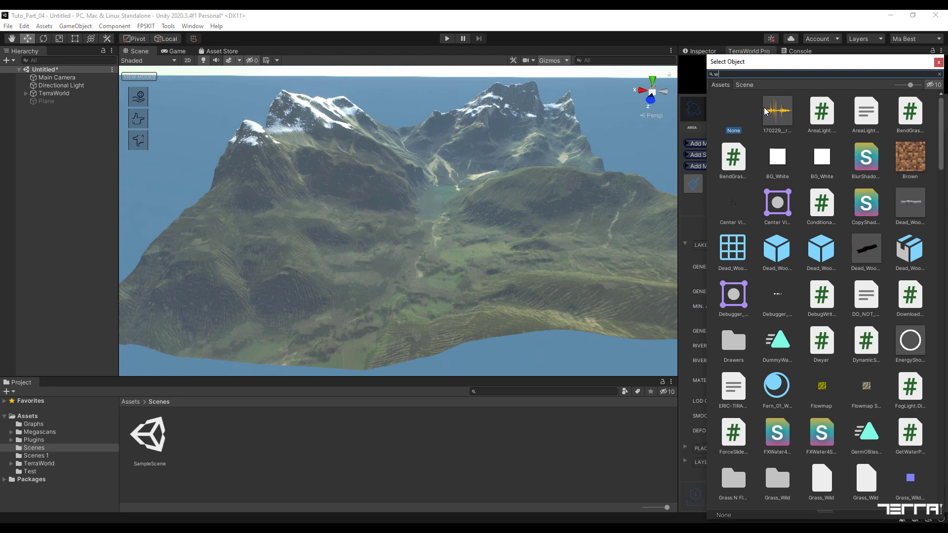
text(water)
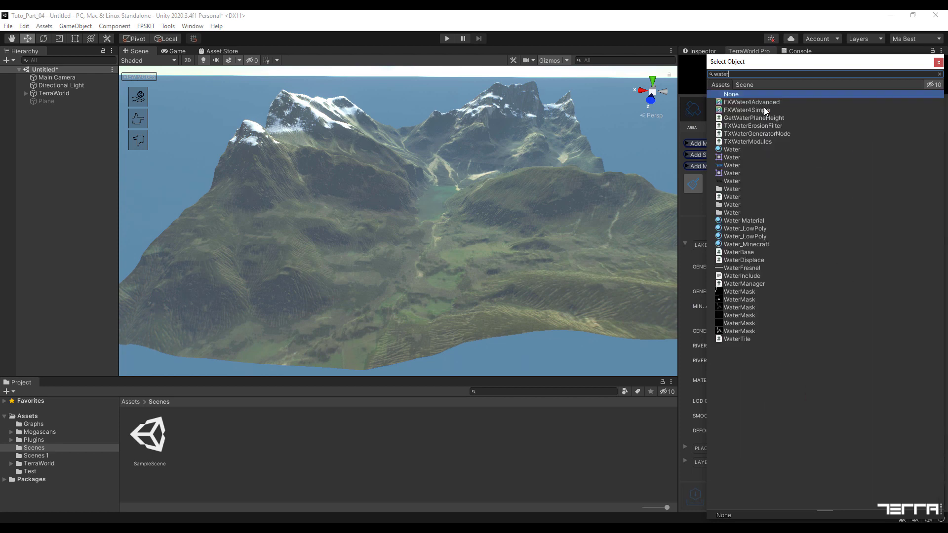
double_click(732, 149)
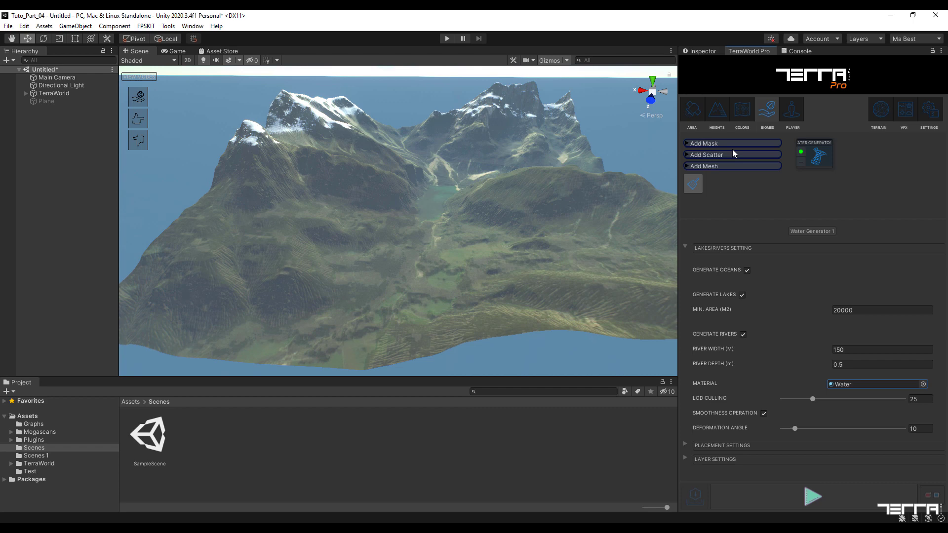
Check the Water Generator's placement and layer settings, and generate the water on the terrain.
click(684, 443)
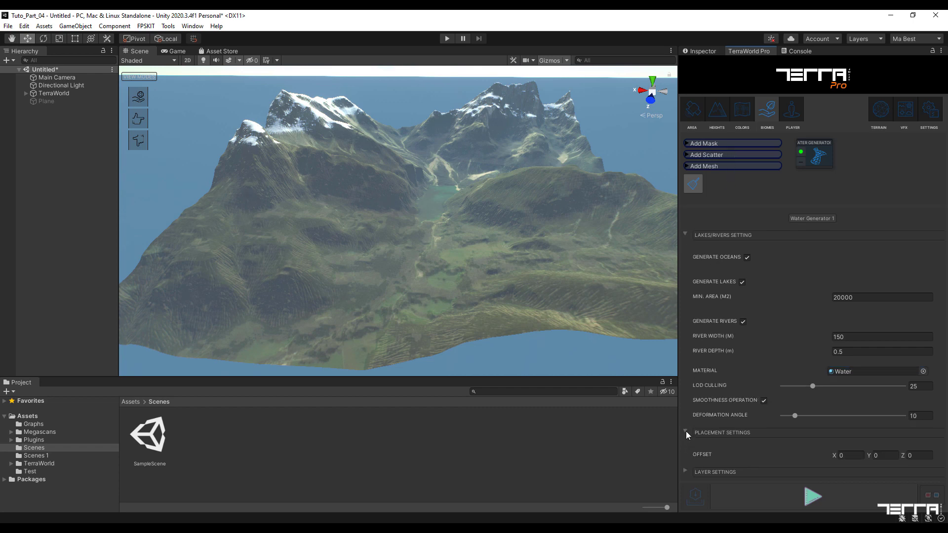
click(685, 431)
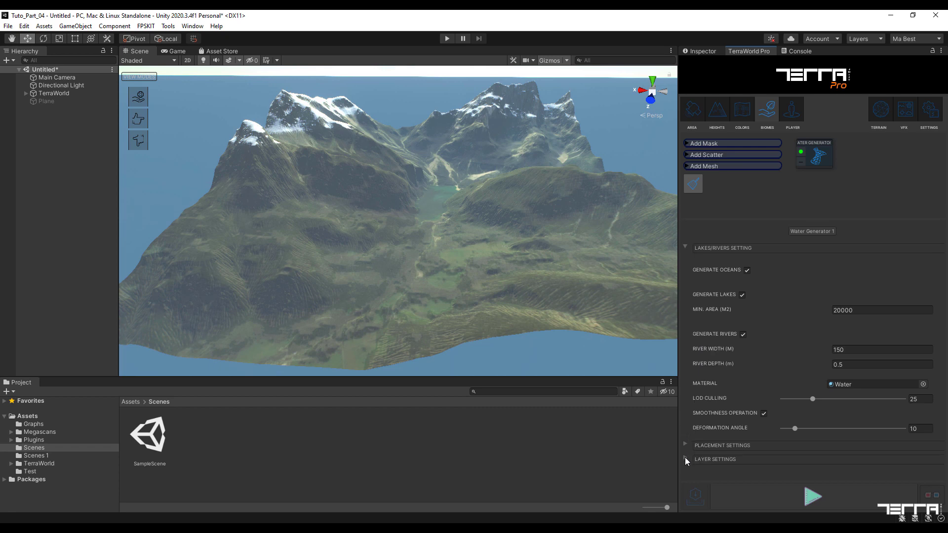
click(685, 457)
scroll(685, 457, down, 1)
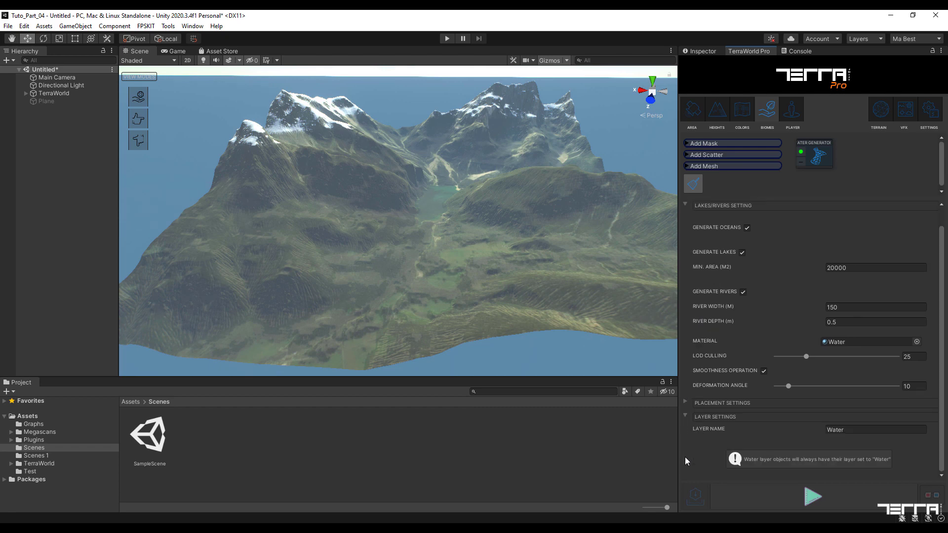
click(685, 417)
click(801, 498)
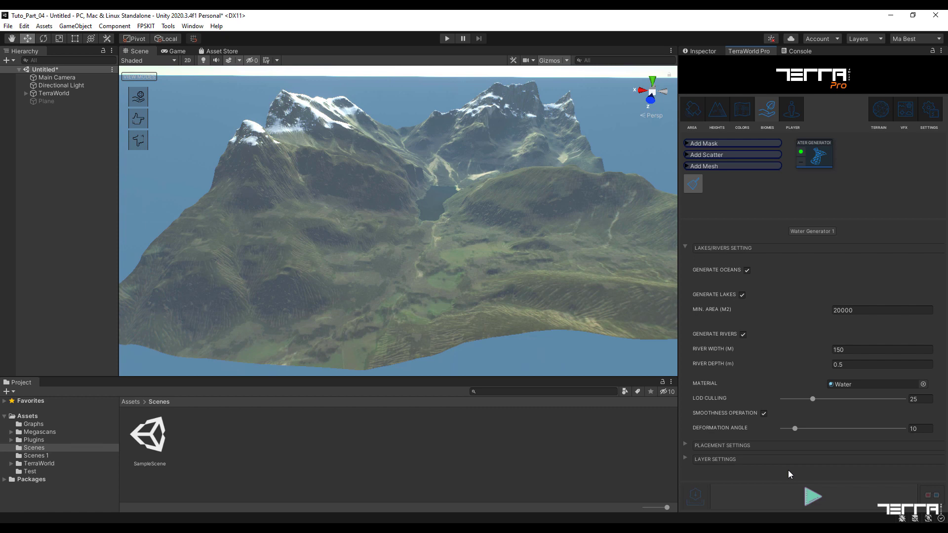
Select the Pragser Wildsee lake object under Water Generator 1 and frame it for a close view along its shore.
click(26, 93)
click(33, 110)
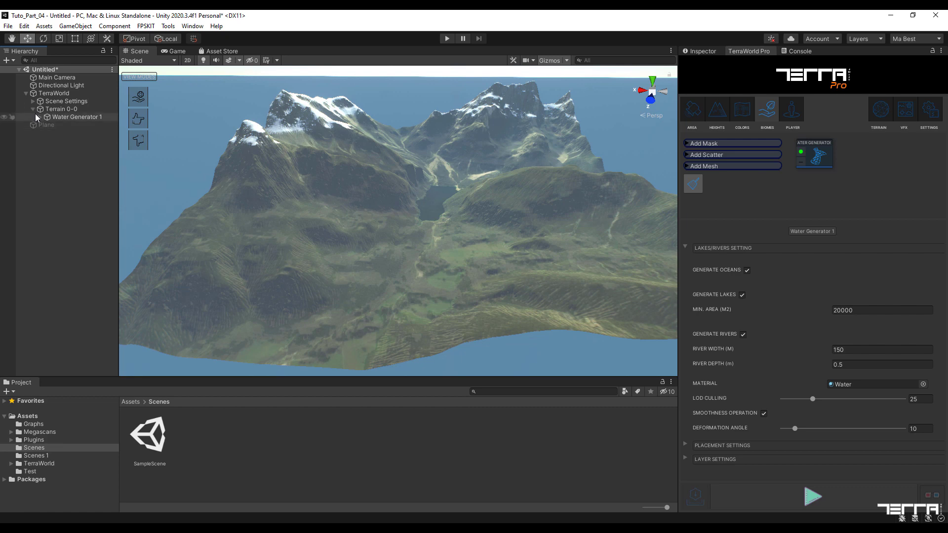
click(39, 117)
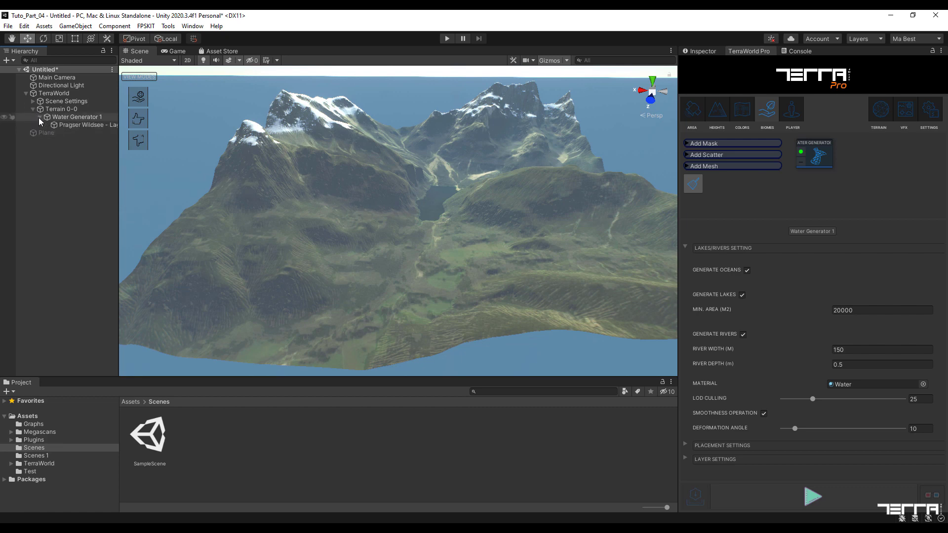
click(83, 124)
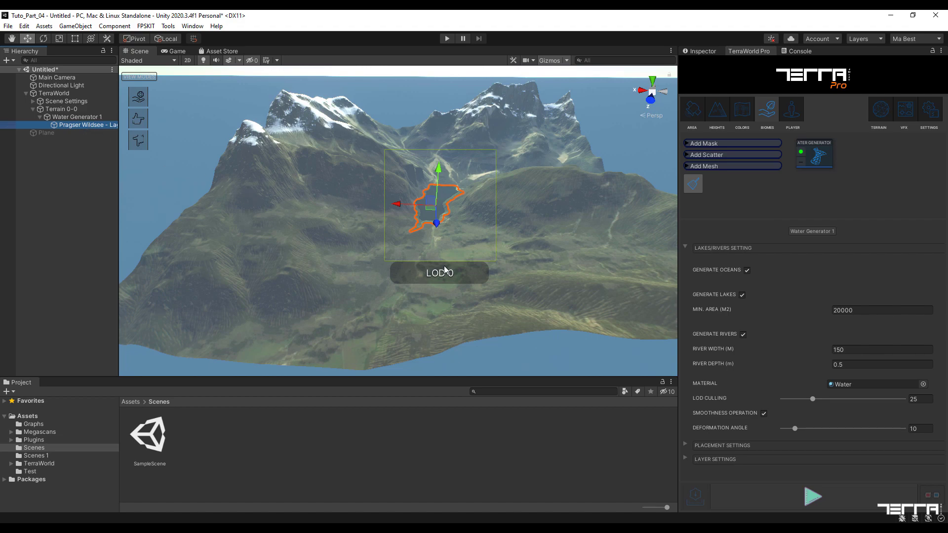
key(f)
alt+drag(444, 269, 359, 355)
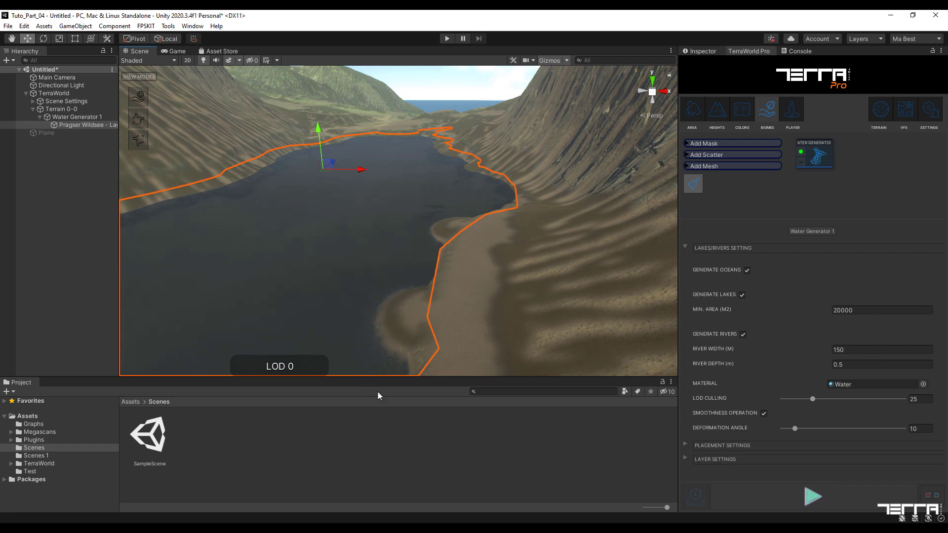
Edit the lake mesh by moving near-shore Vertex 126 outward onto the sandy bank to X 147.5, and finish editing.
click(409, 456)
click(340, 258)
click(703, 51)
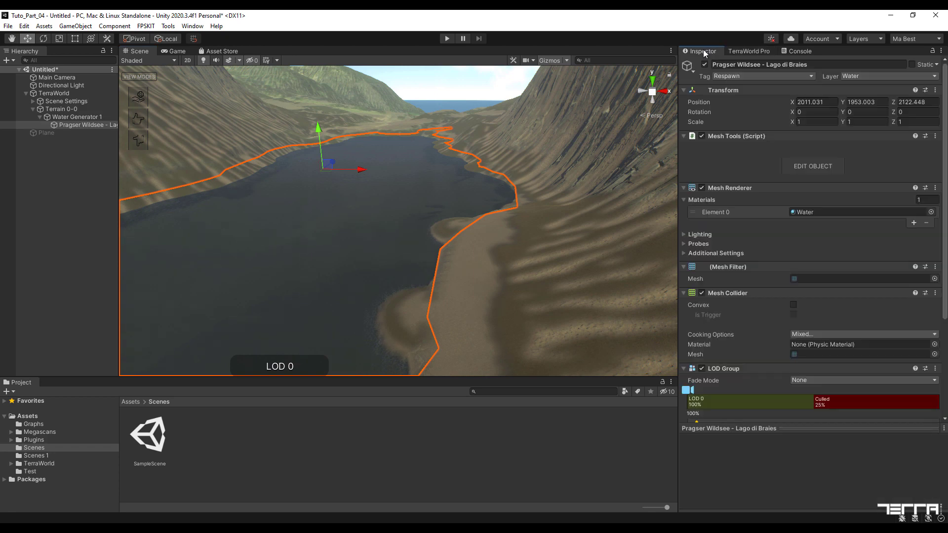
click(813, 167)
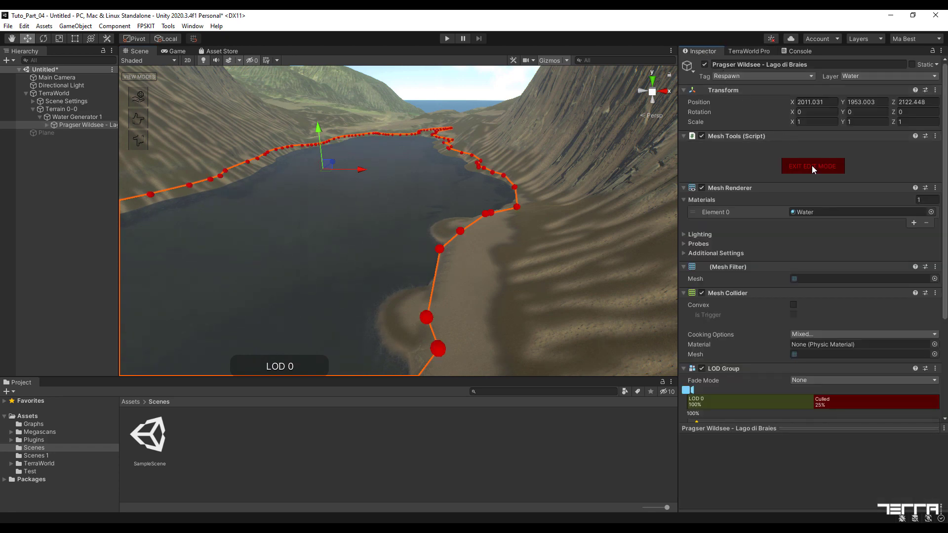
mouse_move(510, 300)
alt+mouse_down()
mouse_move(410, 288)
mouse_move(302, 292)
mouse_move(158, 324)
mouse_move(483, 322)
mouse_move(512, 273)
mouse_move(502, 296)
mouse_move(489, 275)
mouse_move(525, 310)
alt+mouse_up()
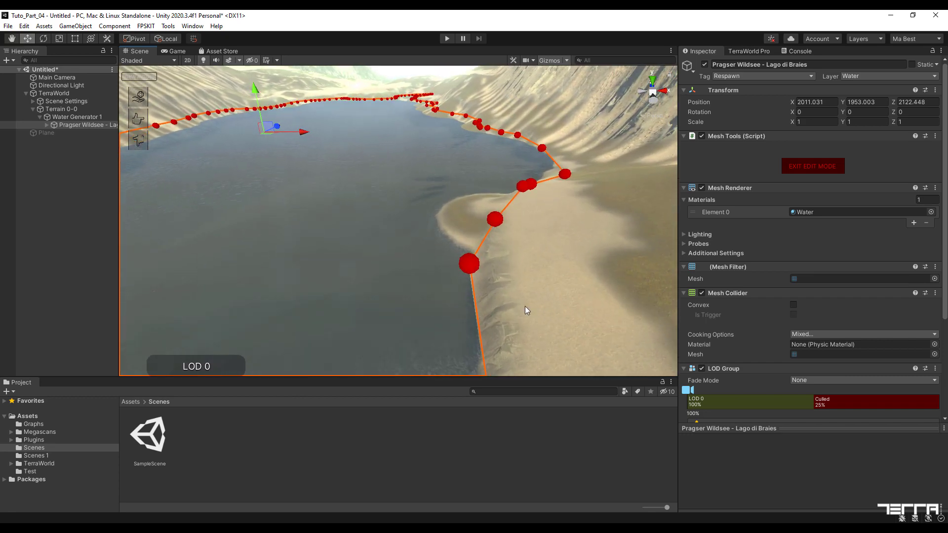
click(472, 266)
drag(505, 263, 544, 262)
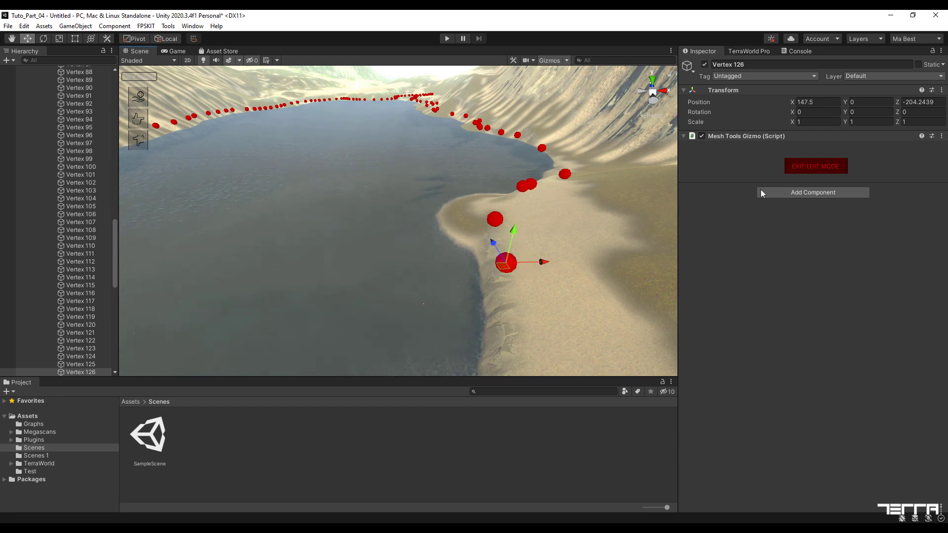
click(822, 168)
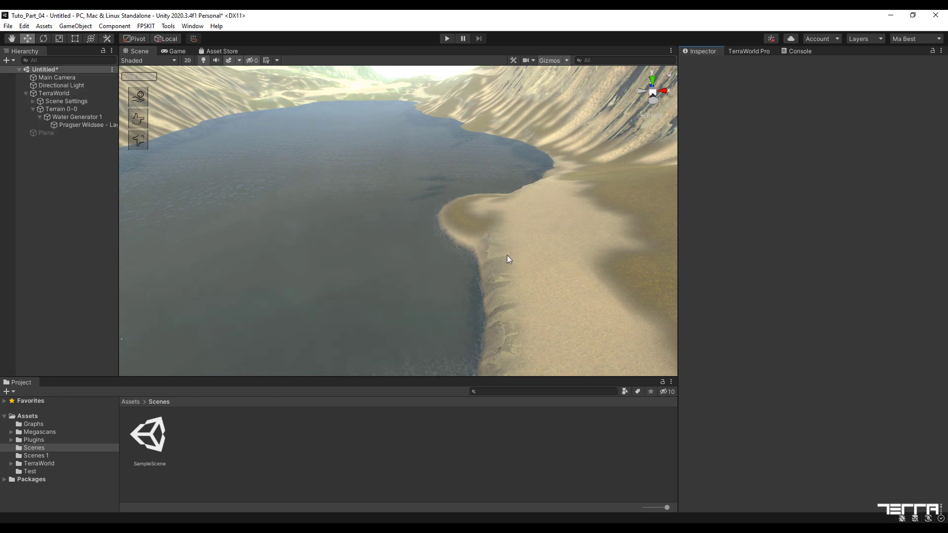
Edit the lake mesh again, moving two adjacent shoreline vertices outward onto the bank, Vertex 124 to about Z -158, and finish editing.
right_drag(508, 259, 552, 319)
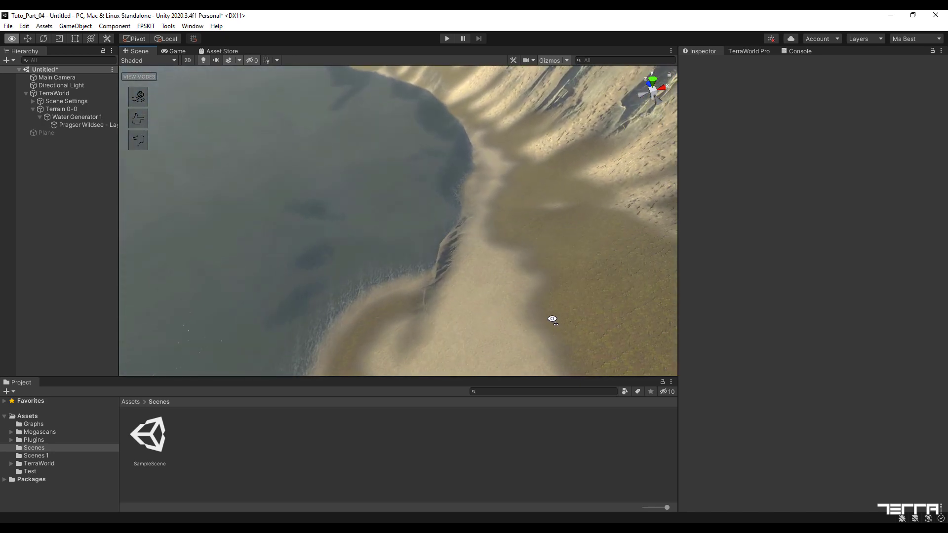
click(341, 223)
click(799, 165)
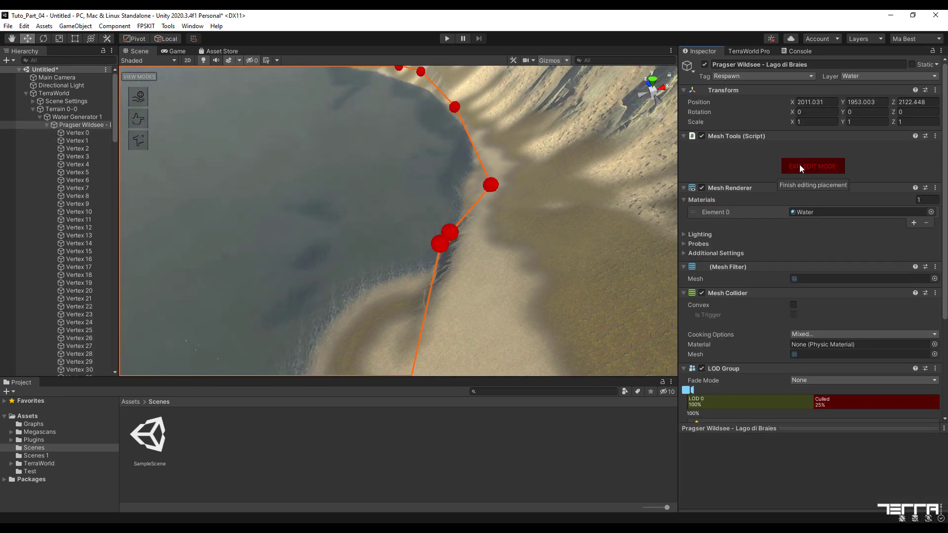
click(457, 231)
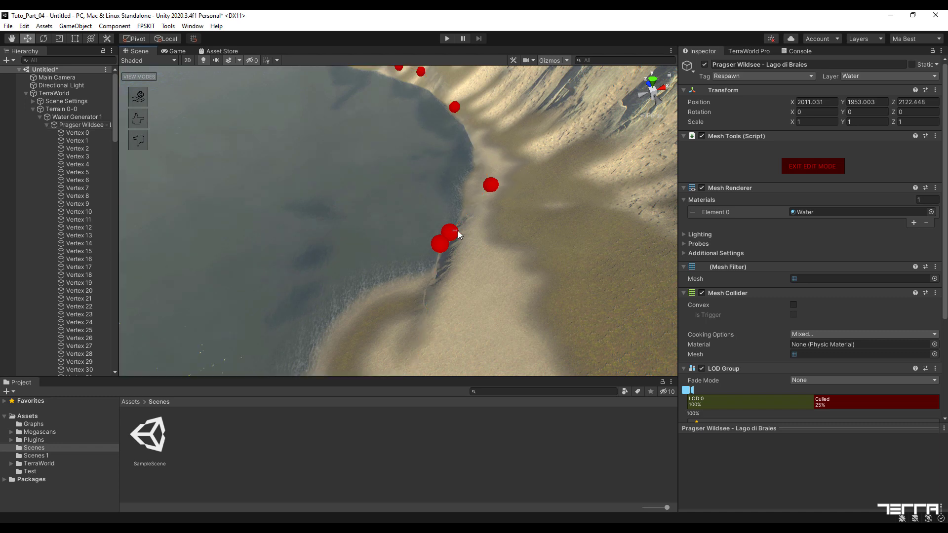
click(463, 232)
drag(472, 223, 502, 215)
click(438, 246)
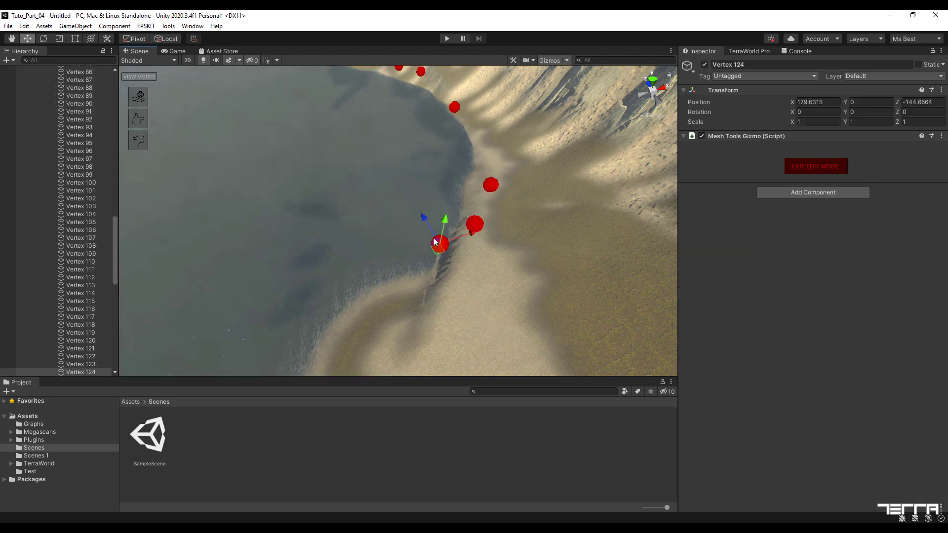
drag(423, 219, 452, 247)
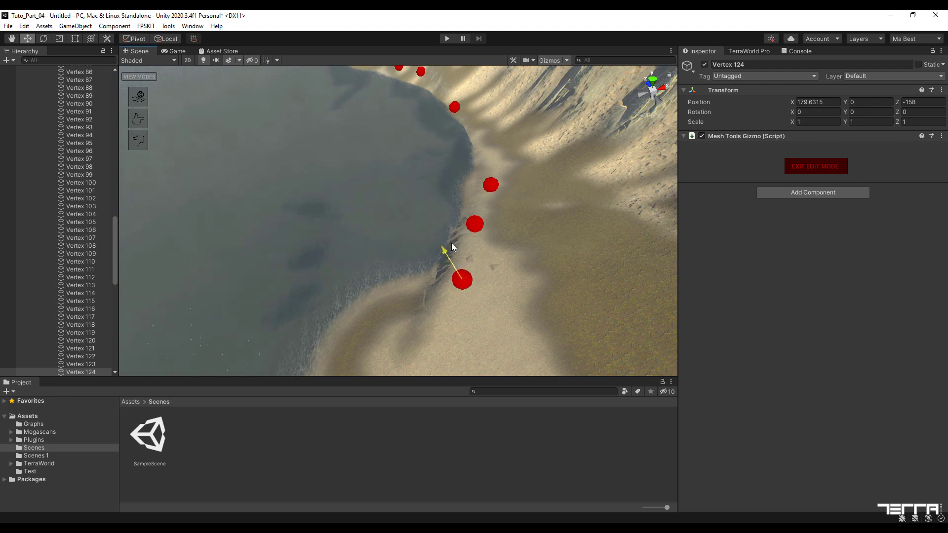
click(834, 165)
Open the Water settings in the VFX section of TerraWorld Pro, with the whole lake in view.
alt+drag(620, 226, 921, 186)
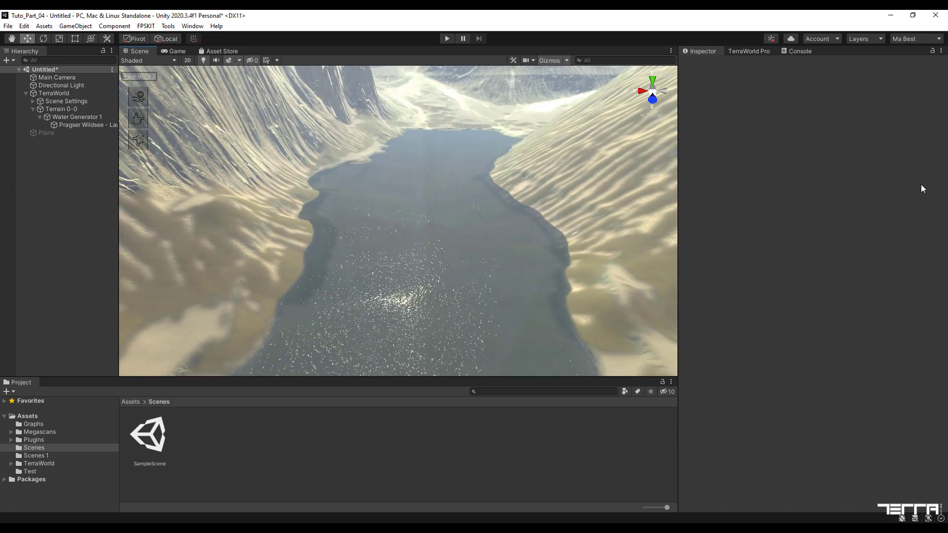
click(751, 52)
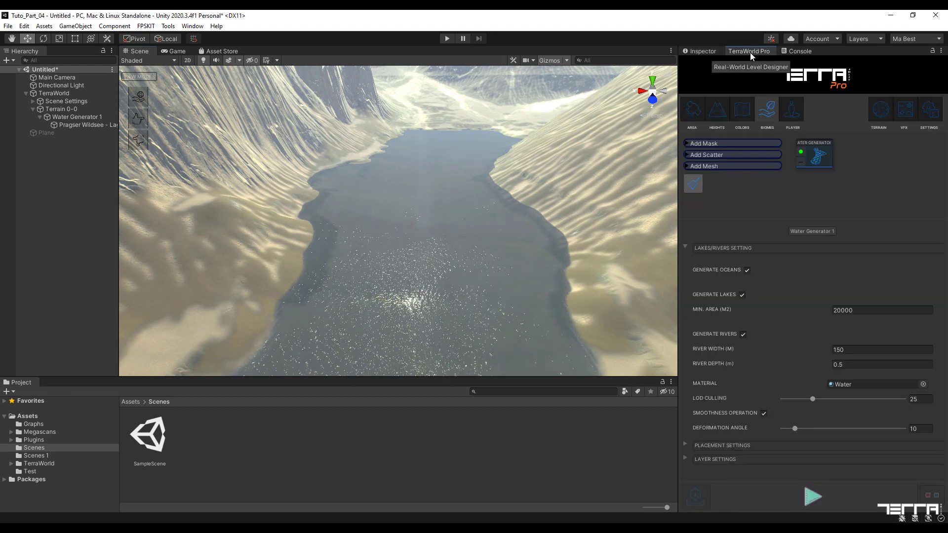
click(905, 110)
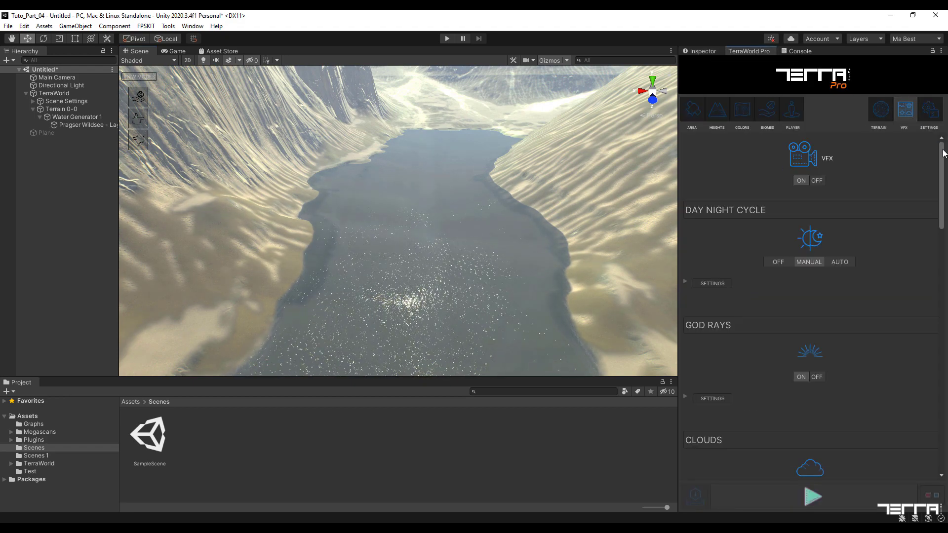
drag(943, 153, 942, 348)
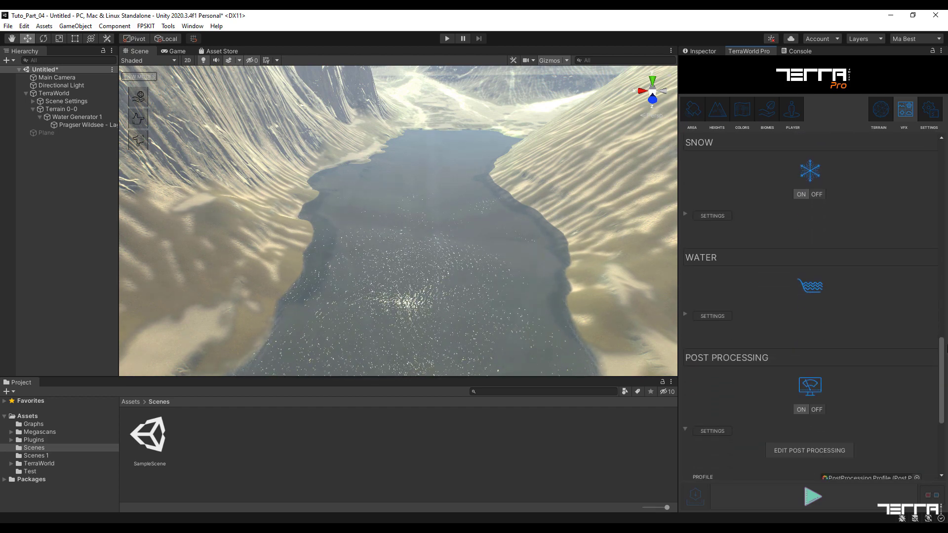
click(685, 314)
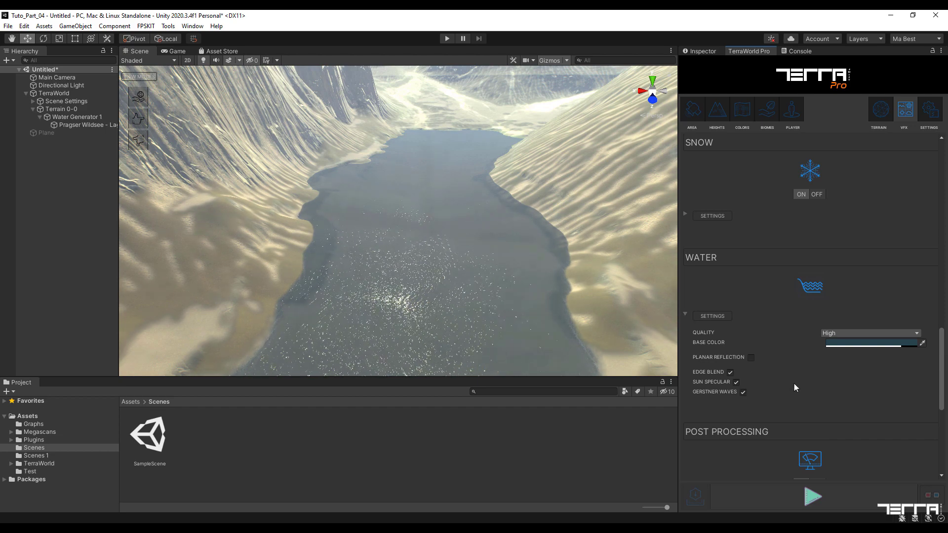
Try the Medium and Low water quality levels on the lake and set the quality back to High.
click(840, 333)
click(837, 357)
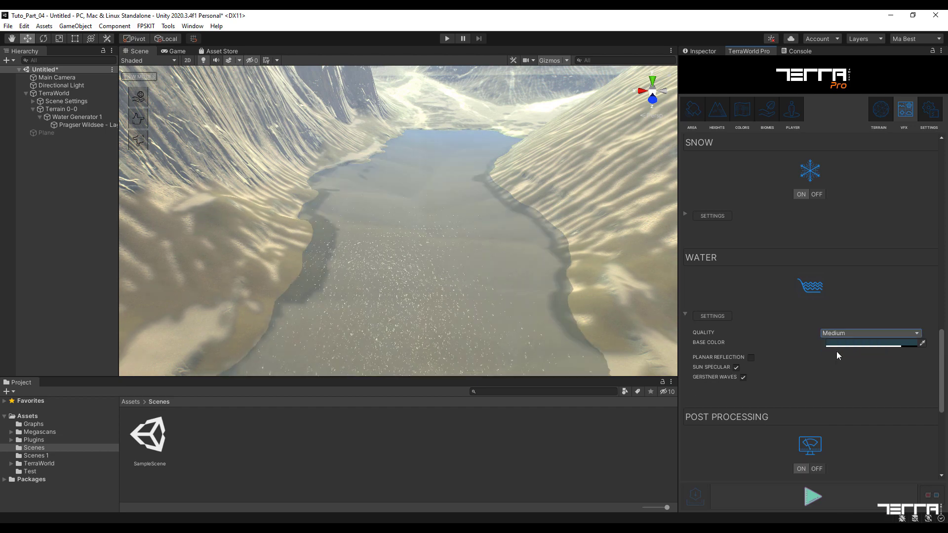
click(836, 332)
click(834, 344)
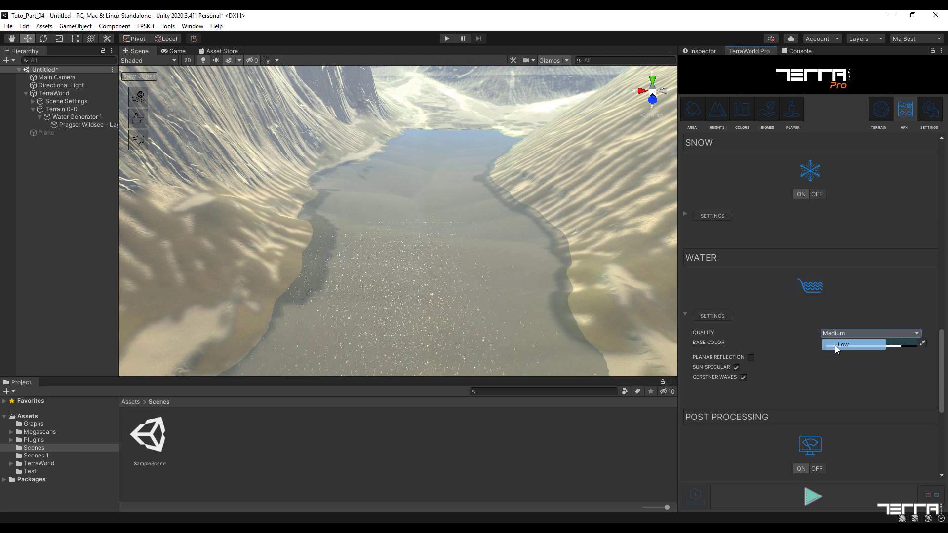
click(857, 334)
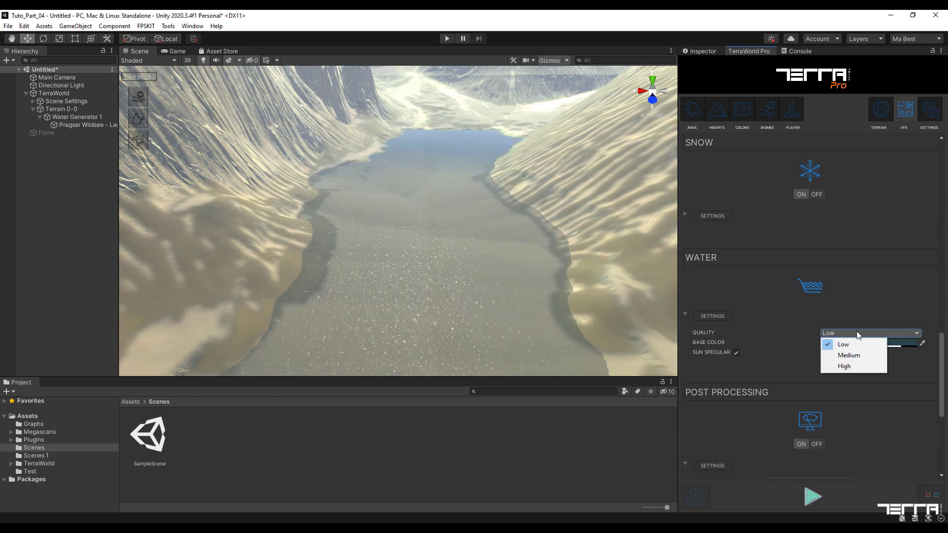
click(848, 366)
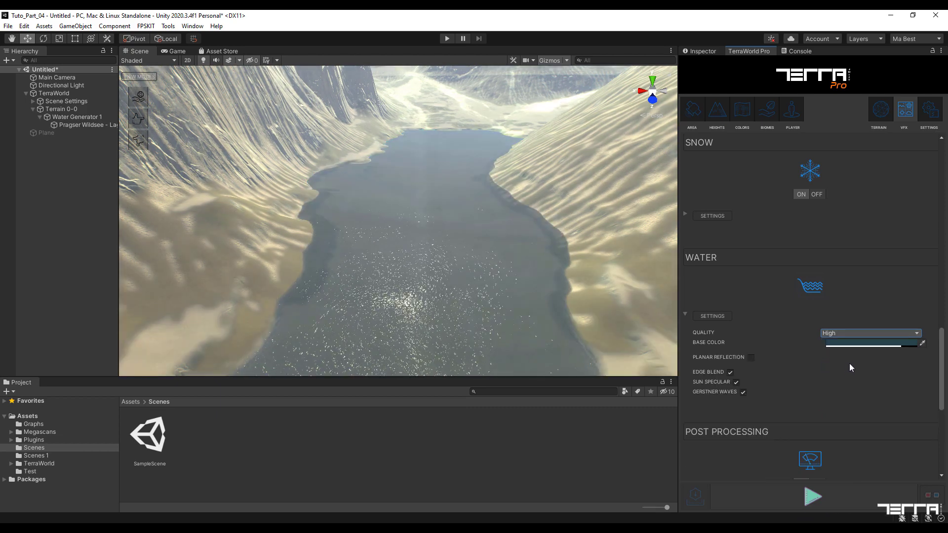
Copy the hexadecimal value of the water's base color.
click(868, 344)
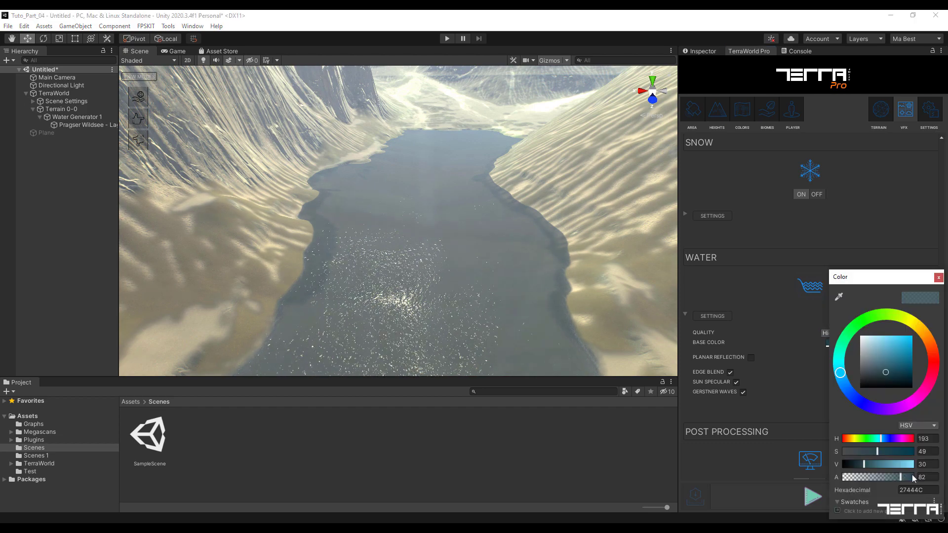
double_click(918, 490)
key(ctrl+c)
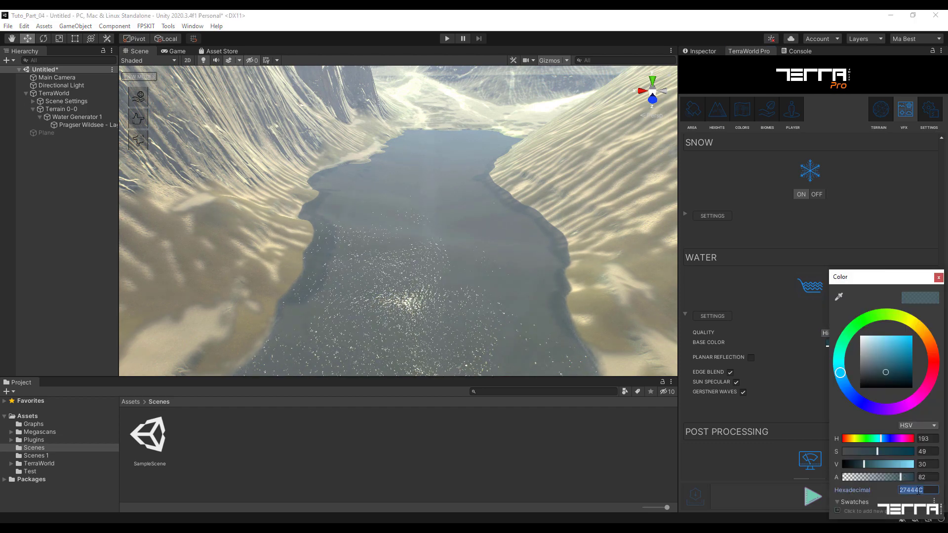
Try a brighter blue base color, 45A2BC, on the water and restore the copied value 27444C.
click(882, 372)
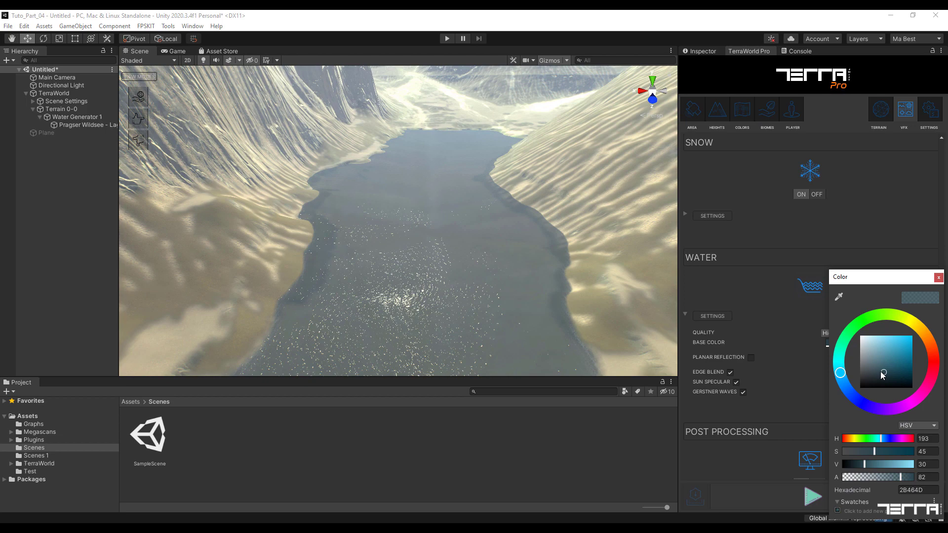
mouse_move(882, 373)
mouse_down()
mouse_move(878, 349)
mouse_move(899, 359)
mouse_move(864, 367)
mouse_move(893, 350)
mouse_up()
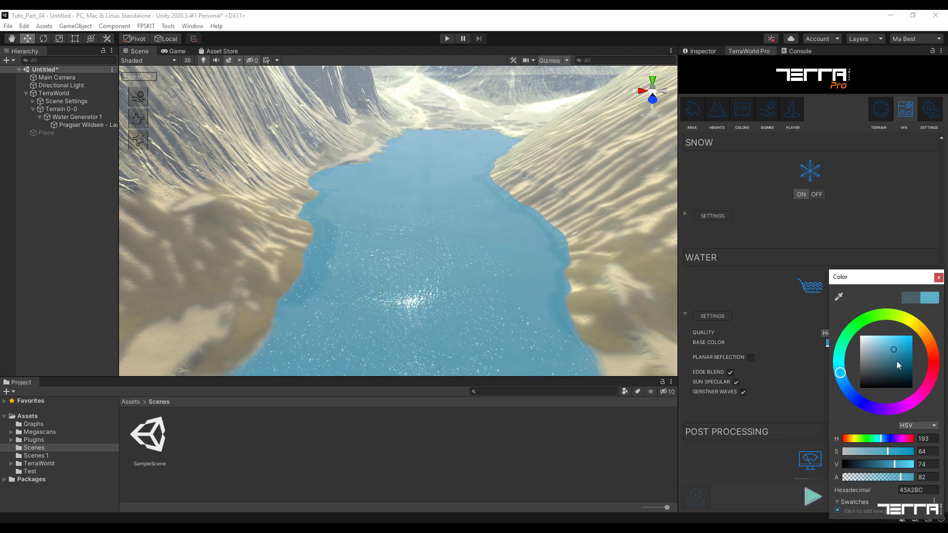
click(913, 489)
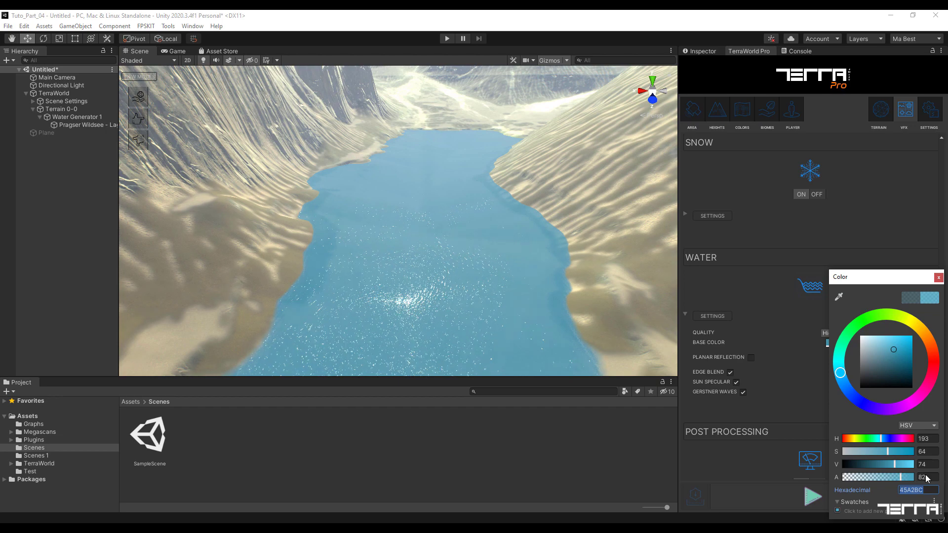
key(ctrl+v)
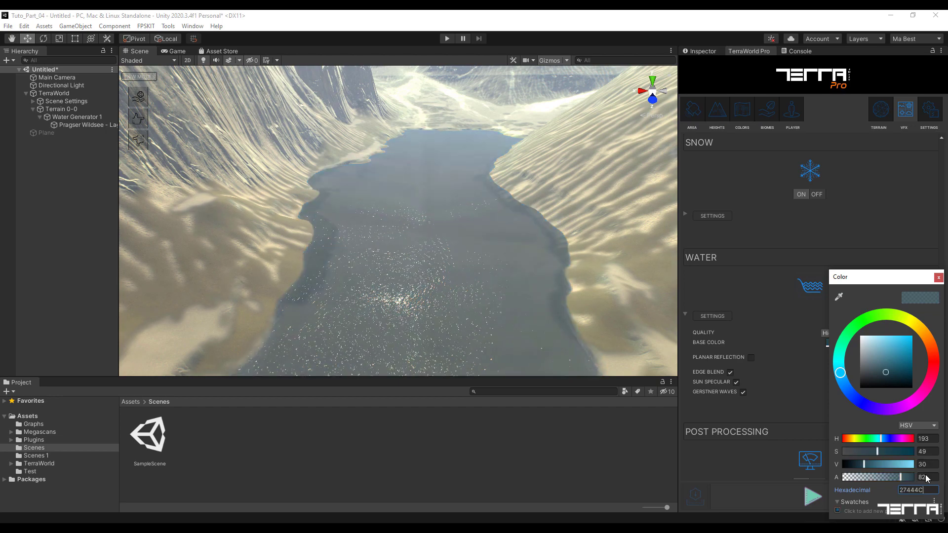
click(938, 277)
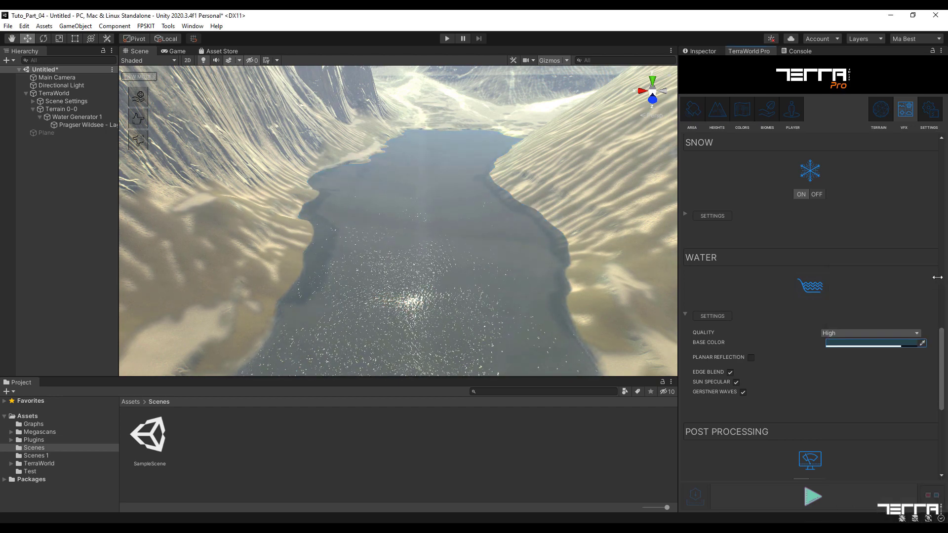
Turn on planar reflection for the water and view the reflections along the lake.
click(752, 358)
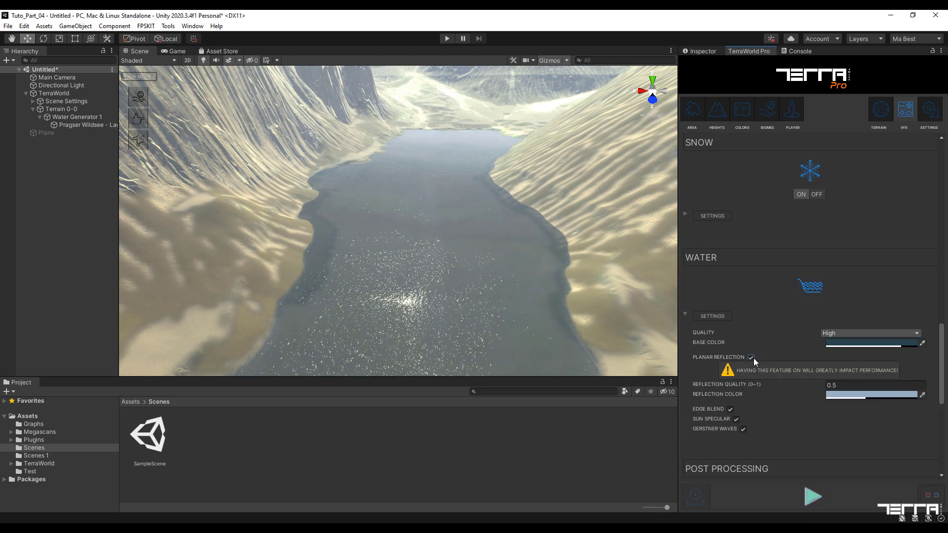
right_drag(515, 280, 396, 209)
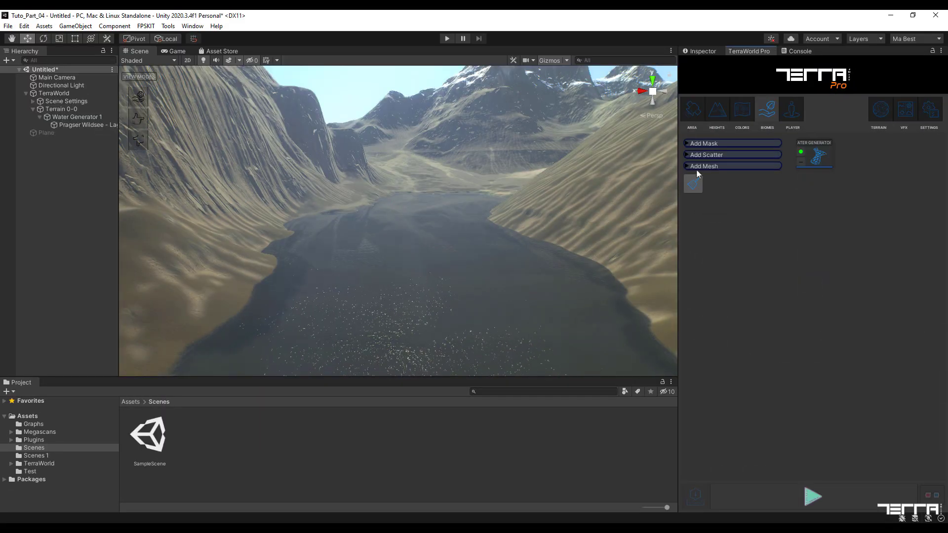
Add a Terrain Mesh Generator to the Biomes graph, place it below the Water Generator node and expand its general settings.
click(696, 168)
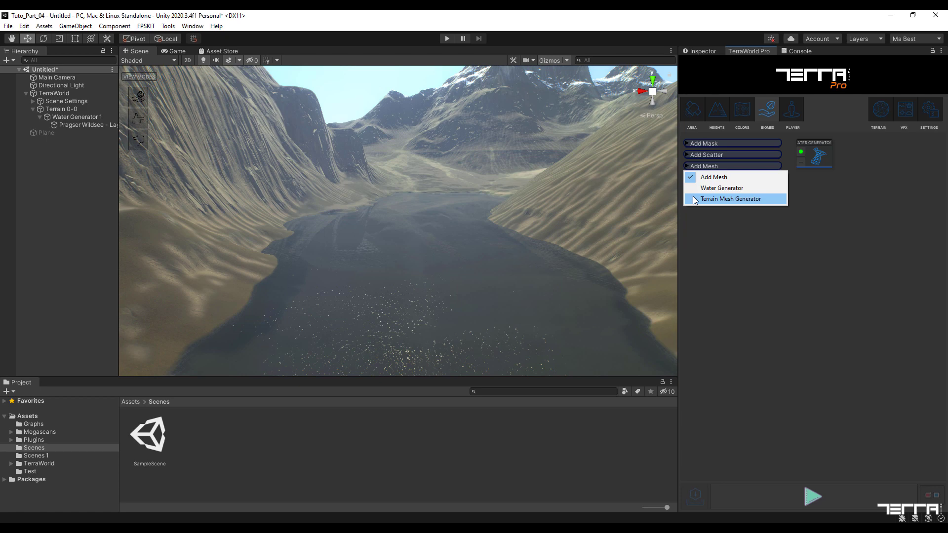
click(731, 199)
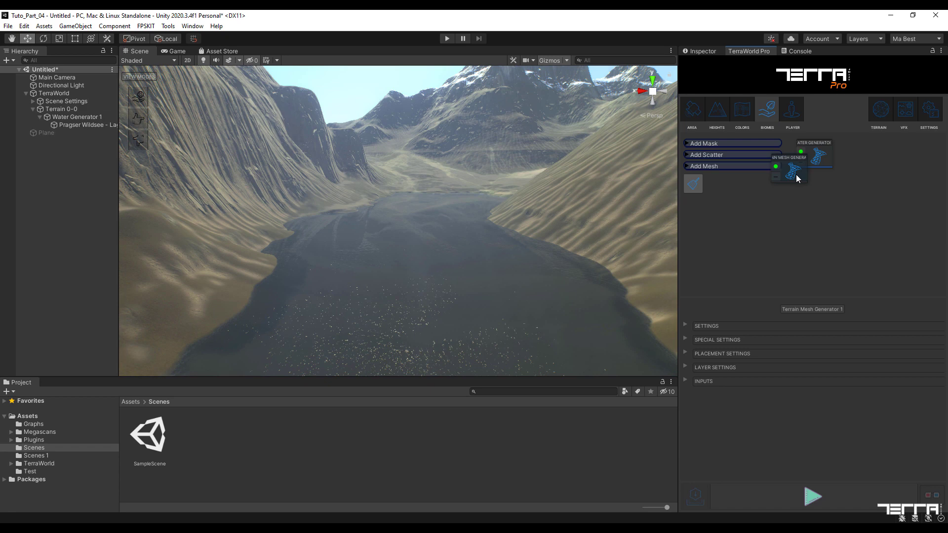
drag(782, 171, 818, 202)
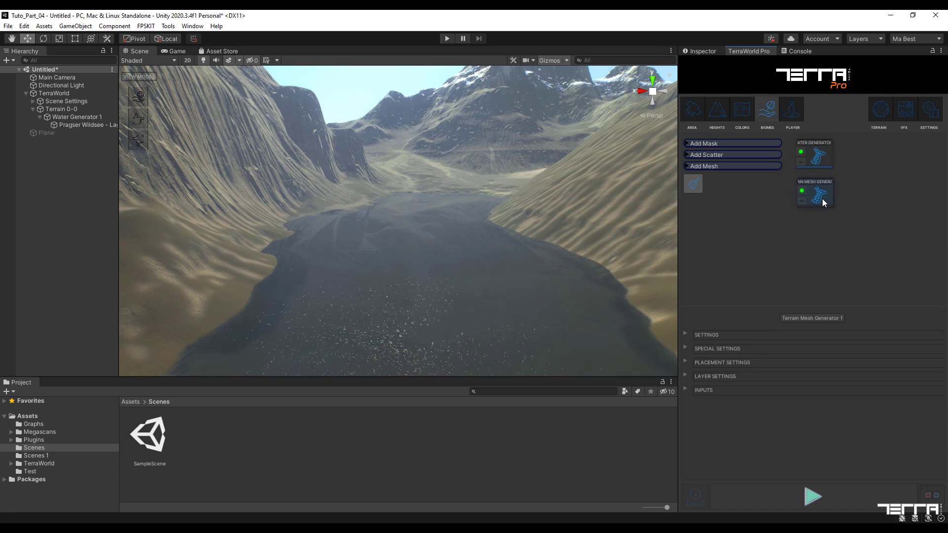
click(685, 334)
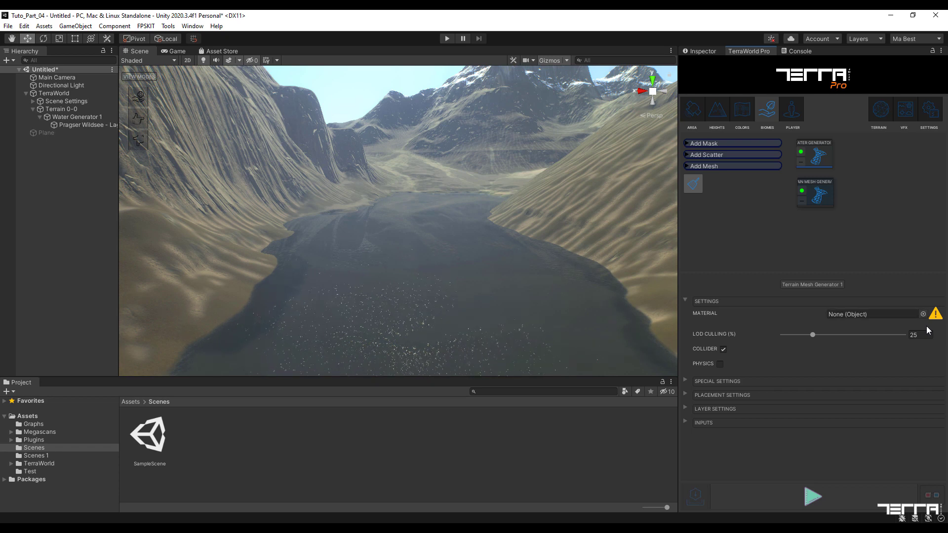
Create a new material named Terra_Mesh_01 in the Megascans/Surfaces/Gravel_Natural folder.
click(19, 433)
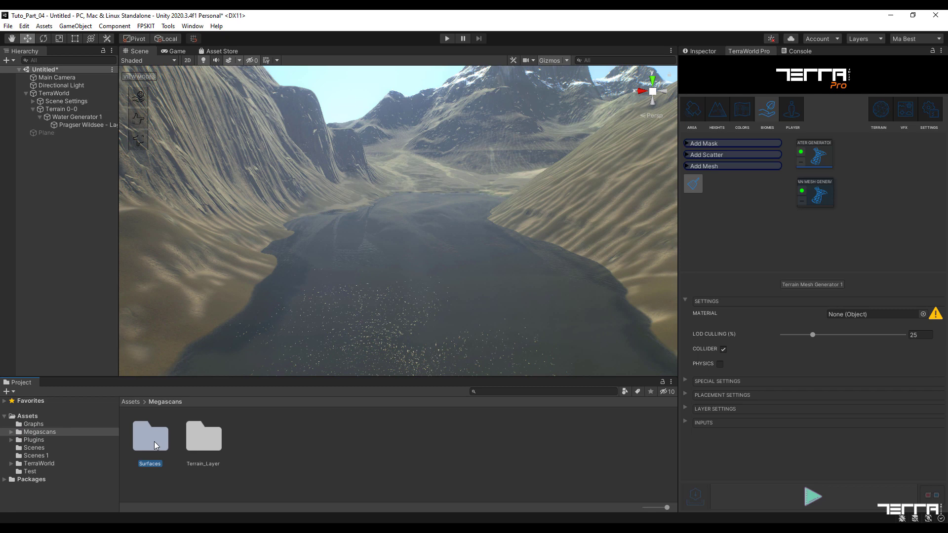
double_click(153, 444)
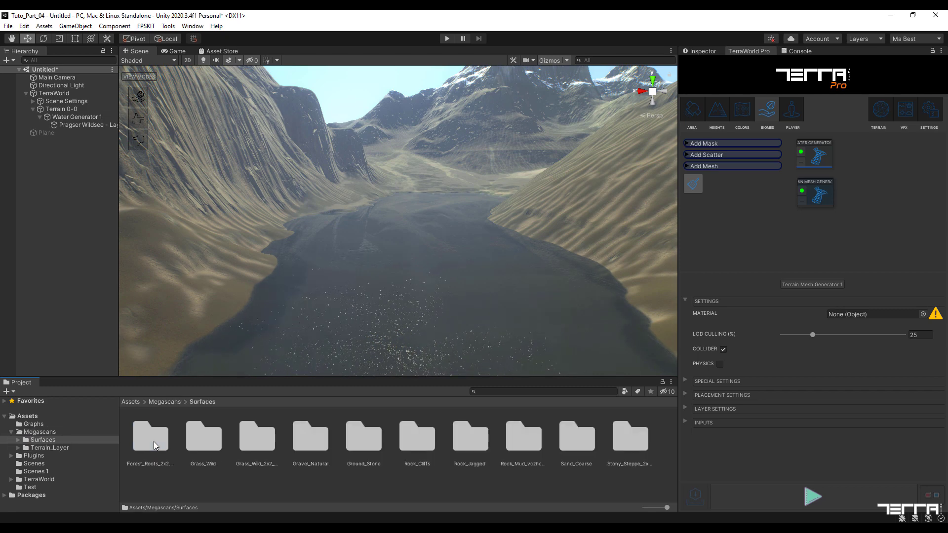
double_click(309, 449)
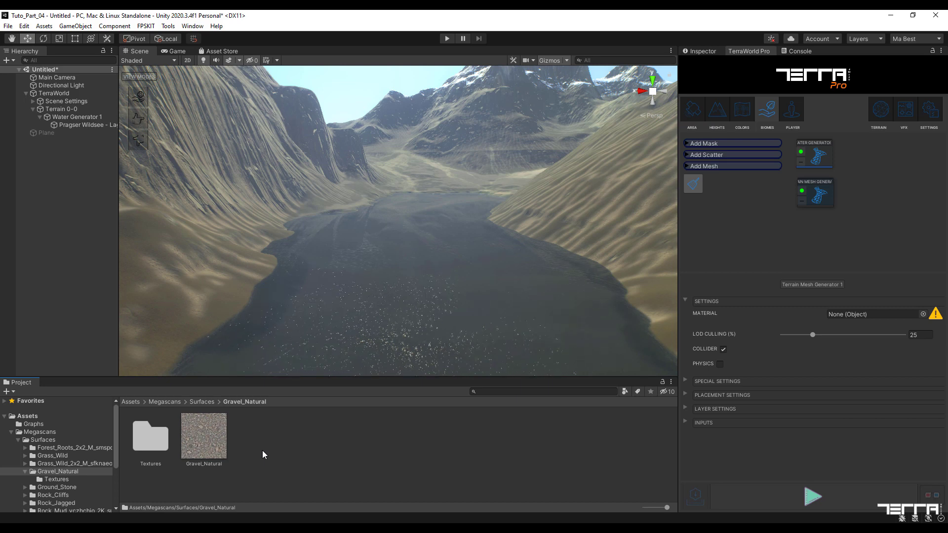
right_click(263, 450)
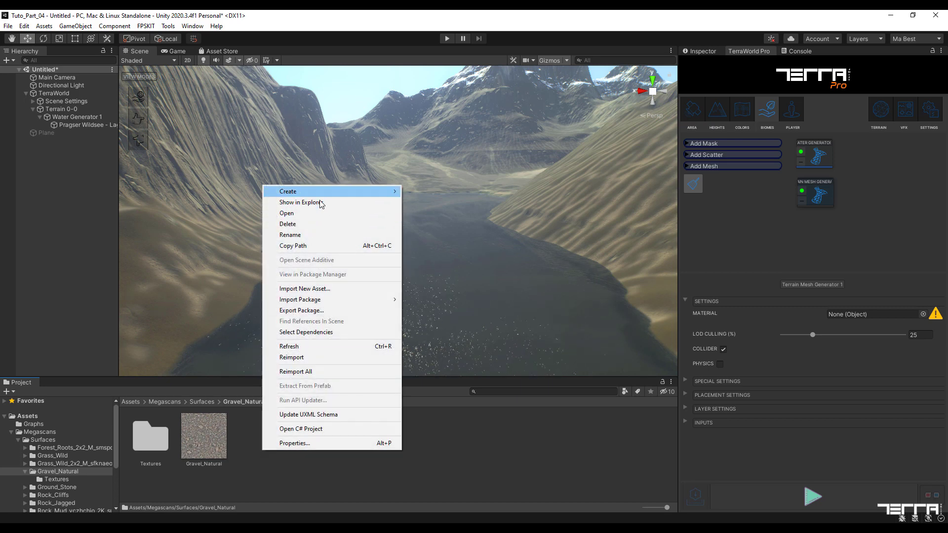
mouse_move(316, 192)
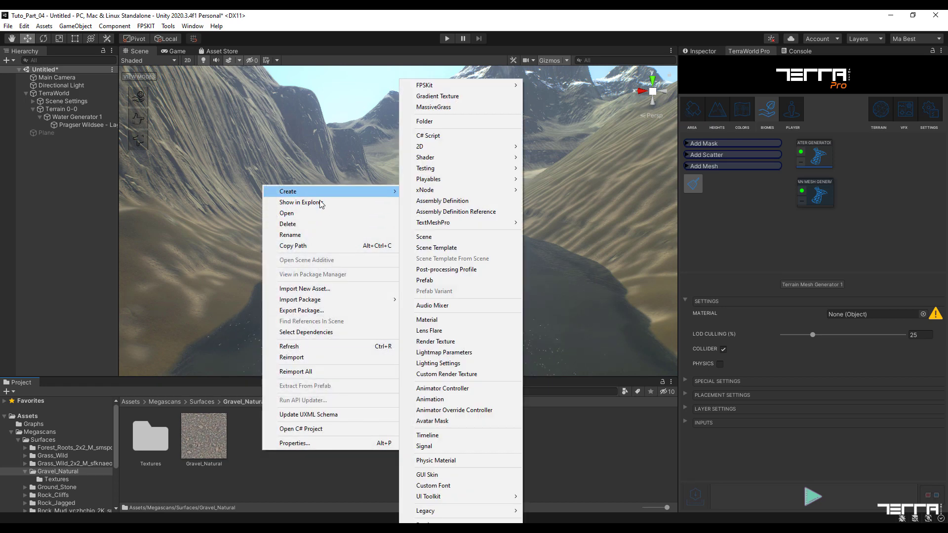
click(427, 319)
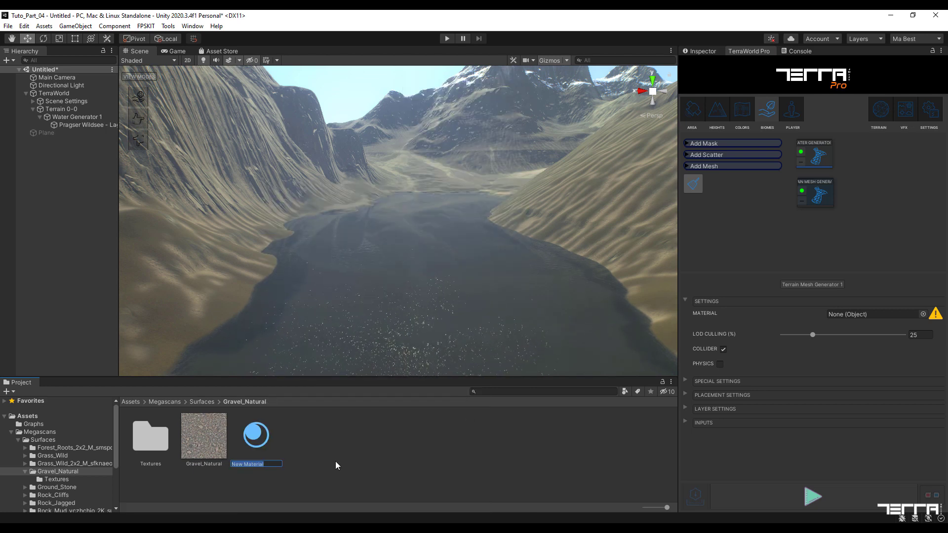
text(Terra_Mesh_01)
key(Return)
Set the shader of the Terra_Mesh_01 material to TerraUnity/Standard Tessellation.
click(700, 51)
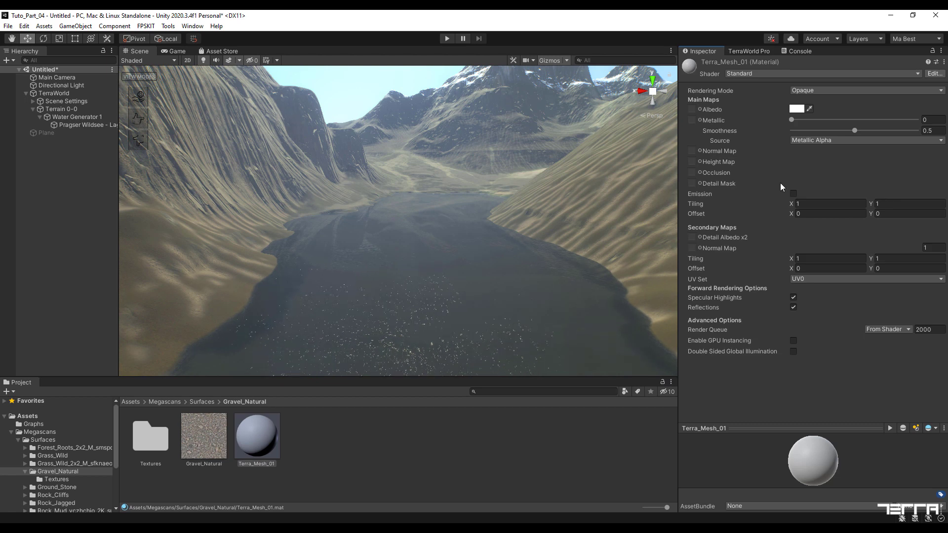
click(916, 74)
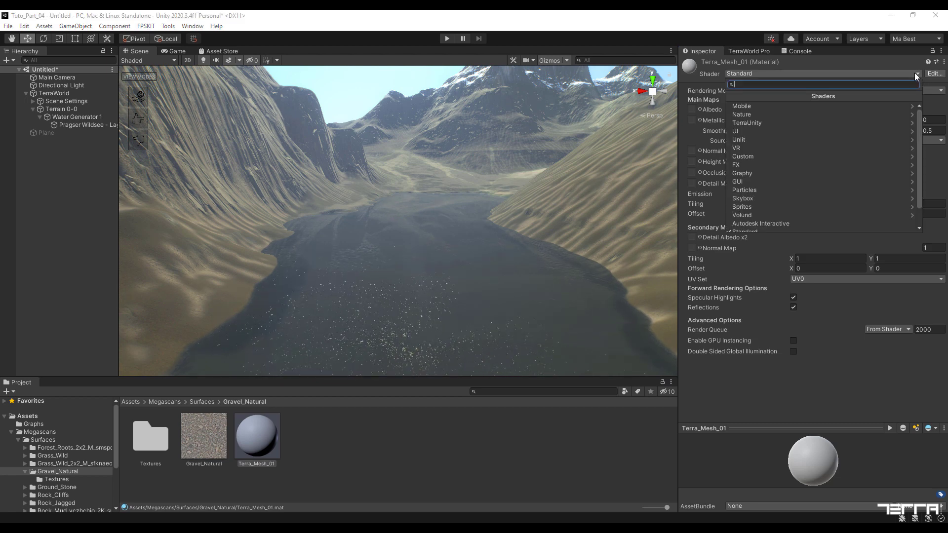
click(790, 122)
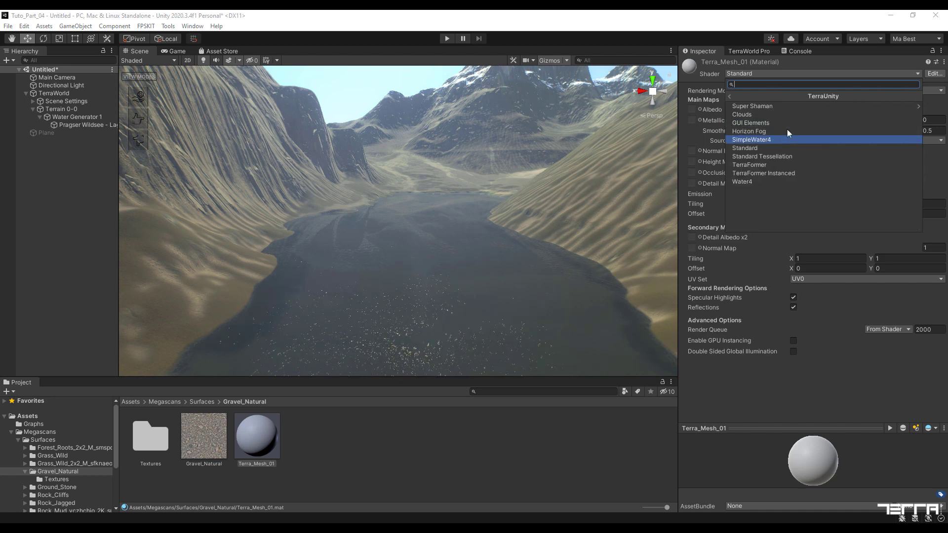
click(778, 157)
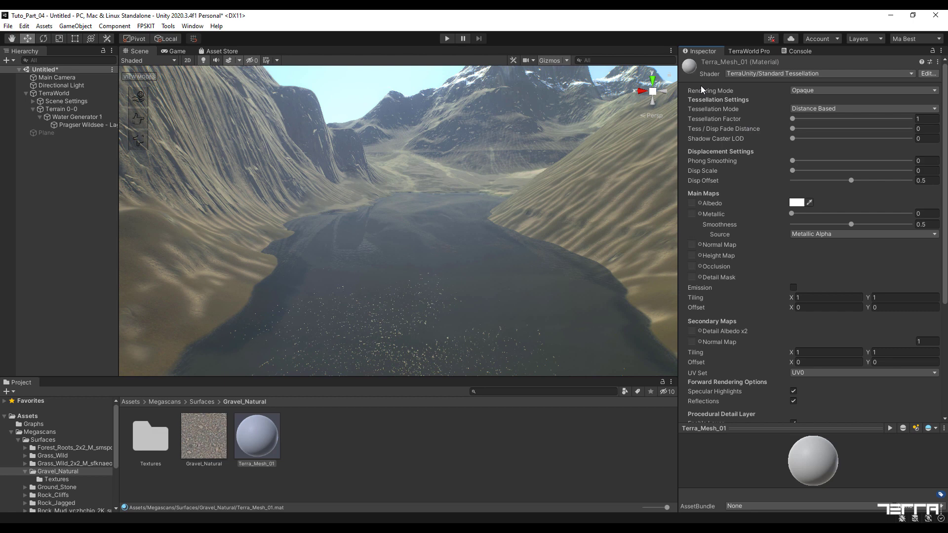
Keep the material's rendering mode Opaque and set its tessellation mode to Edge Length with an edge length of 1 px.
click(802, 91)
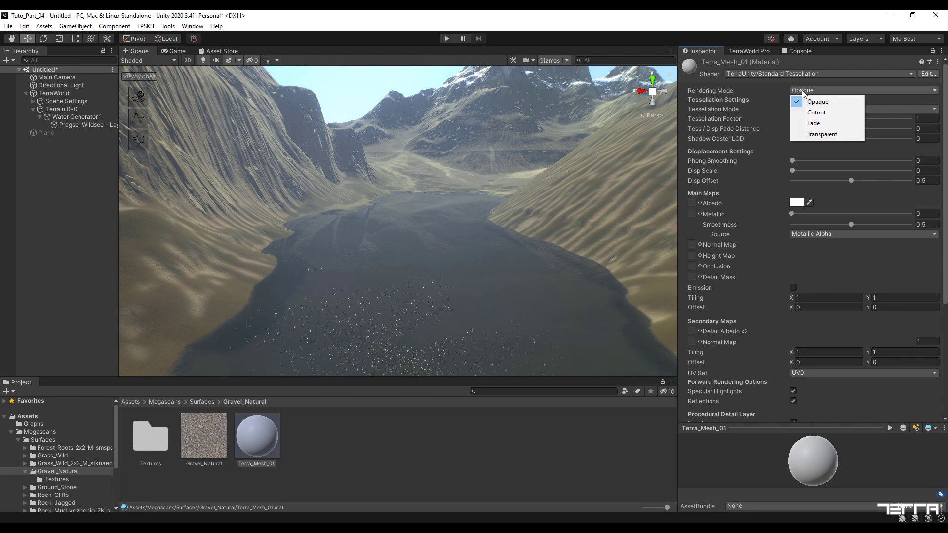
click(772, 92)
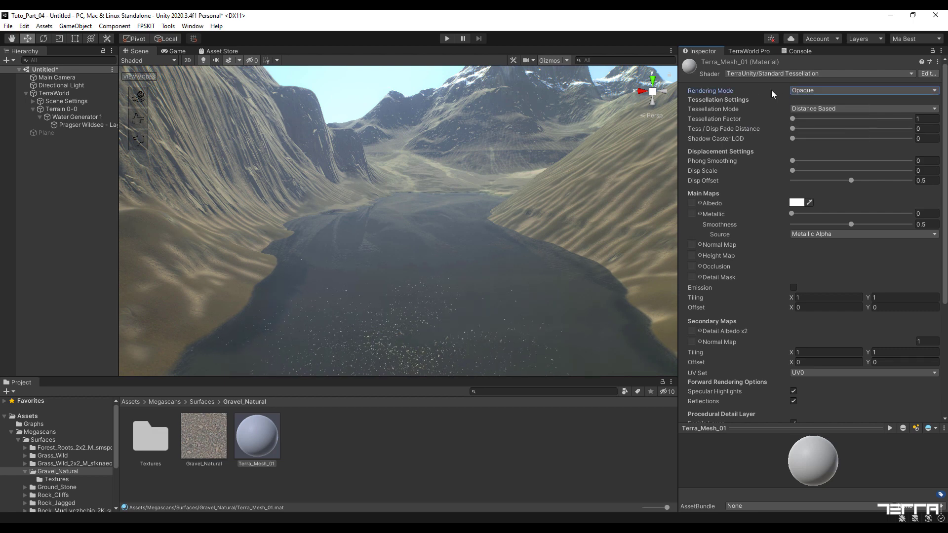
click(826, 108)
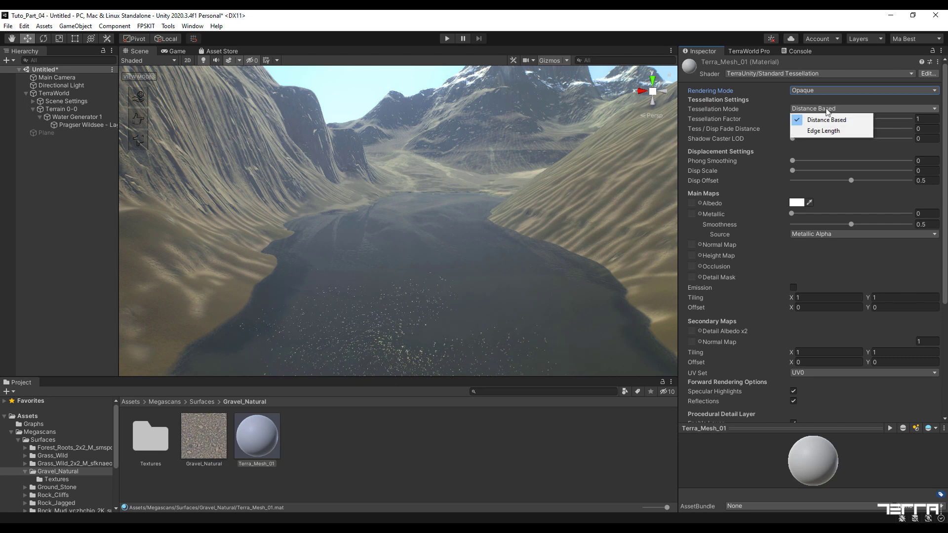
click(815, 131)
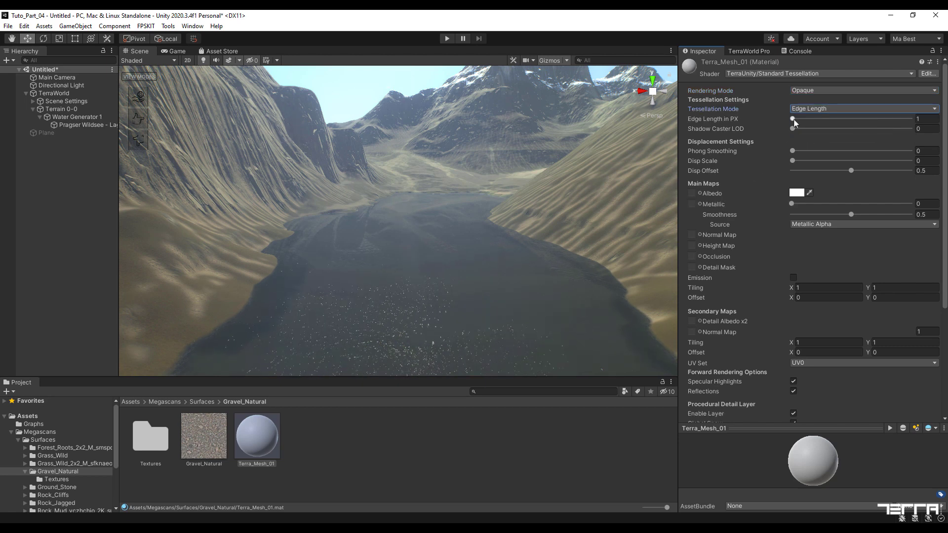
mouse_move(793, 119)
mouse_down()
mouse_move(834, 118)
mouse_move(781, 117)
mouse_up()
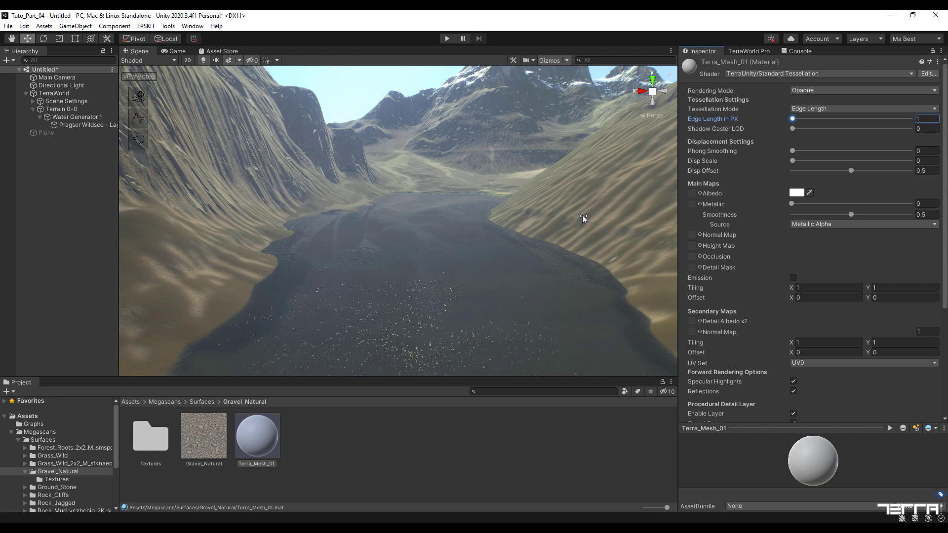
Assign the Gravel_Natural albedo, normal and displacement textures to the material's Albedo, Normal Map and Height Map slots.
click(41, 480)
drag(149, 447, 692, 194)
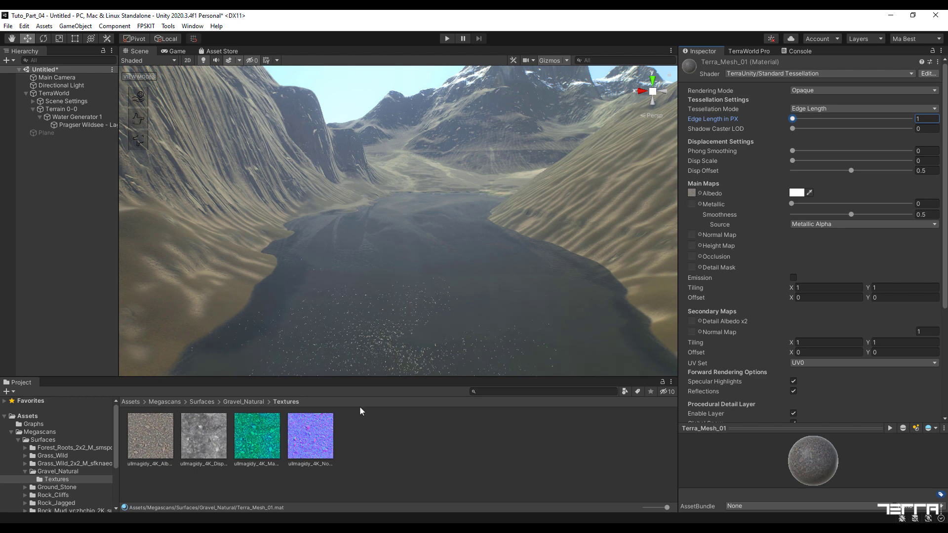
drag(310, 436, 691, 239)
drag(204, 436, 692, 248)
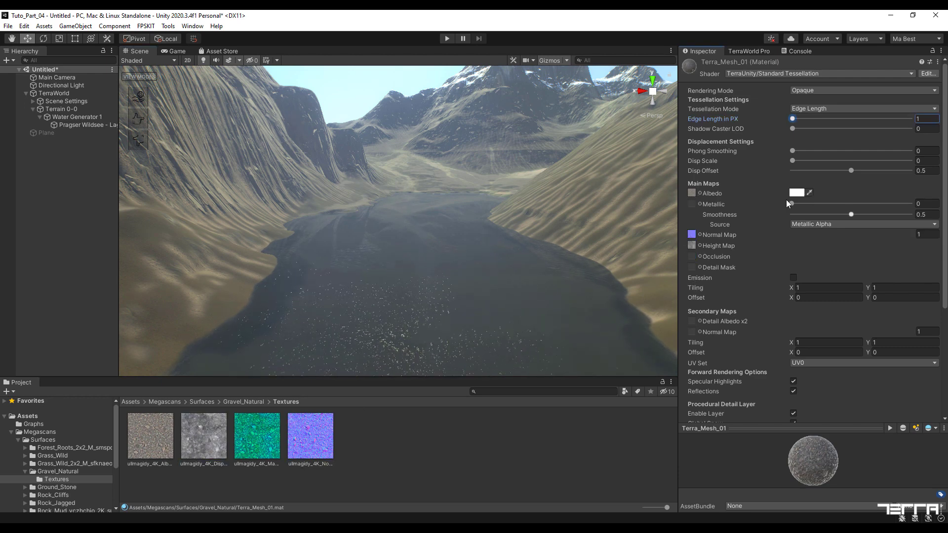
Assign the Snow_Albedo texture as the Layer Diffuse of the material's procedural detail layer.
drag(944, 235, 944, 318)
click(699, 312)
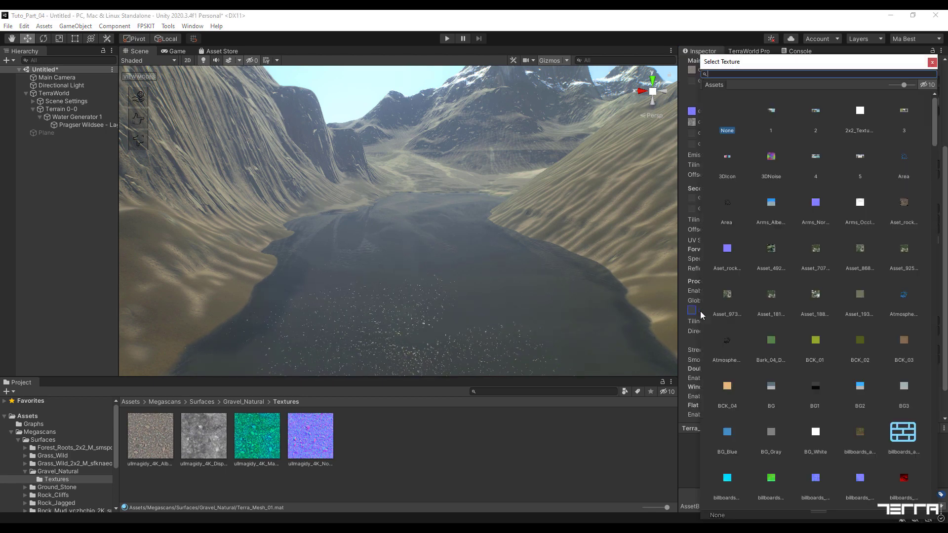
text(snow)
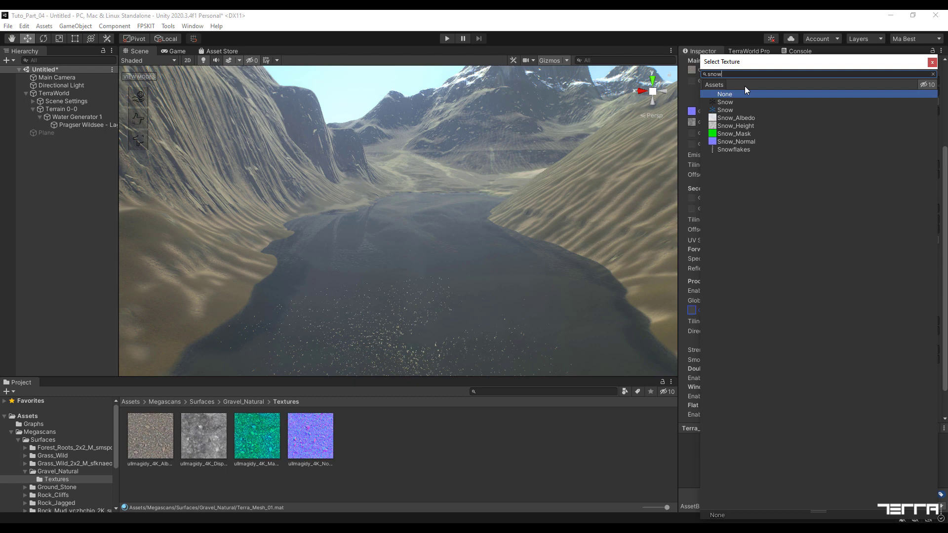
double_click(727, 116)
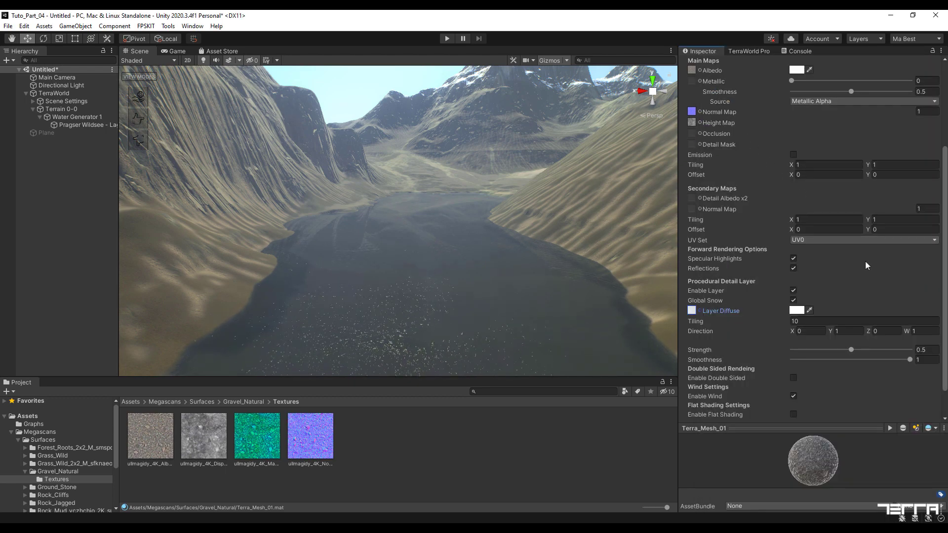
Disable wind and enable GPU instancing on the Terra_Mesh_01 material.
scroll(834, 311, down, 3)
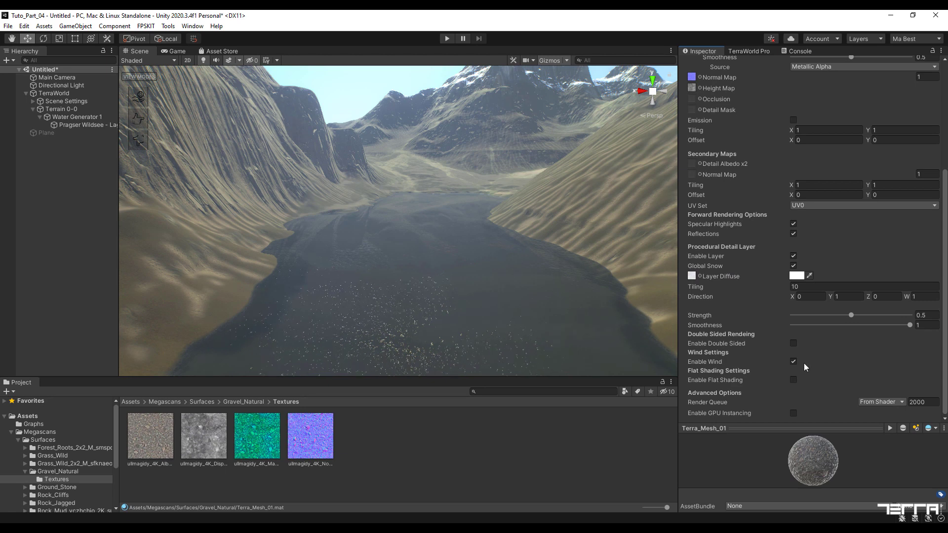
click(793, 412)
Assign the Terra_Mesh_01 material from the Gravel_Natural folder to the Terrain Mesh Generator.
click(250, 402)
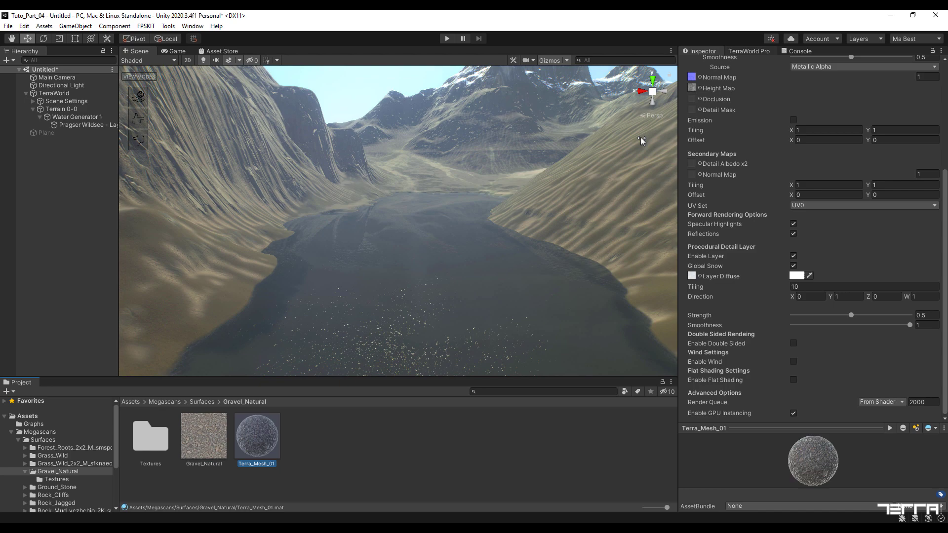
click(748, 51)
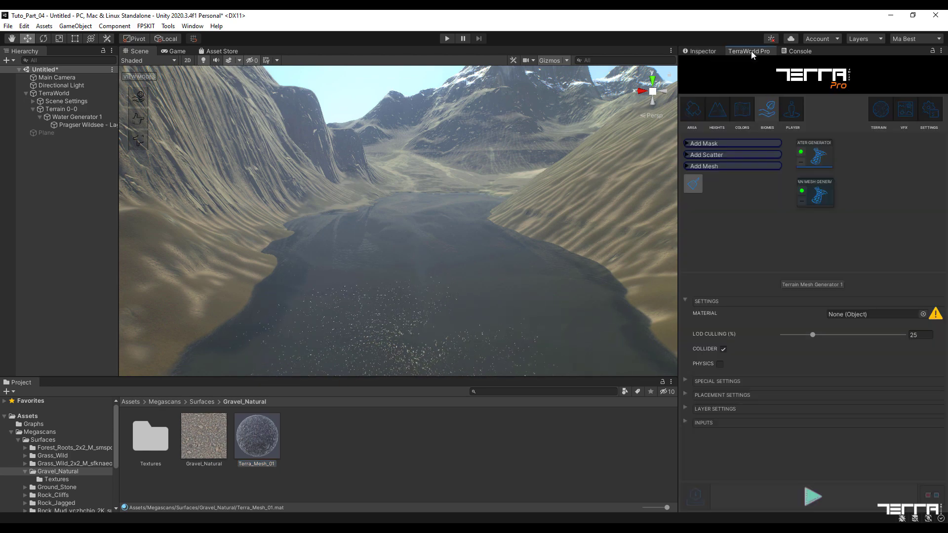
drag(266, 441, 851, 314)
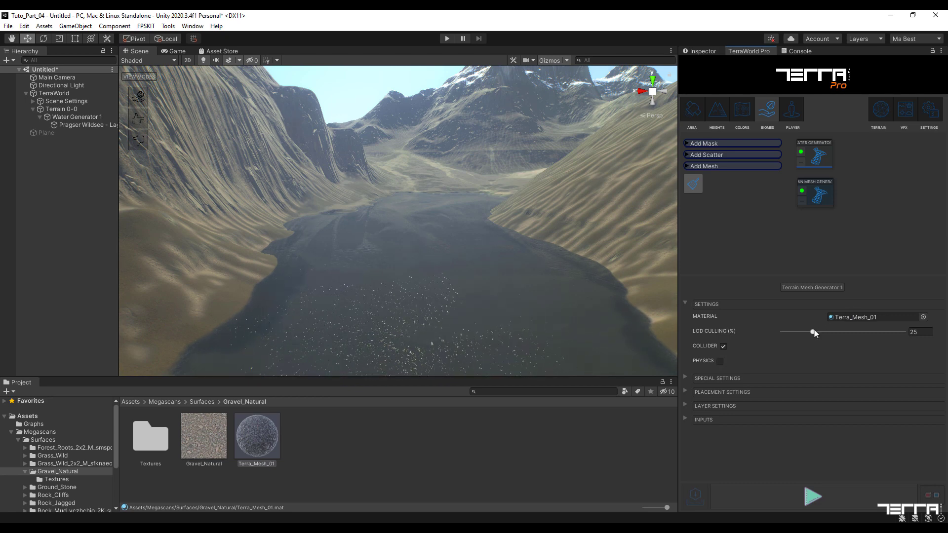
Set the Terrain Mesh Generator's LOD Culling to 60 percent and its Resolution to 3 meters.
drag(815, 333, 848, 334)
text(60)
click(687, 376)
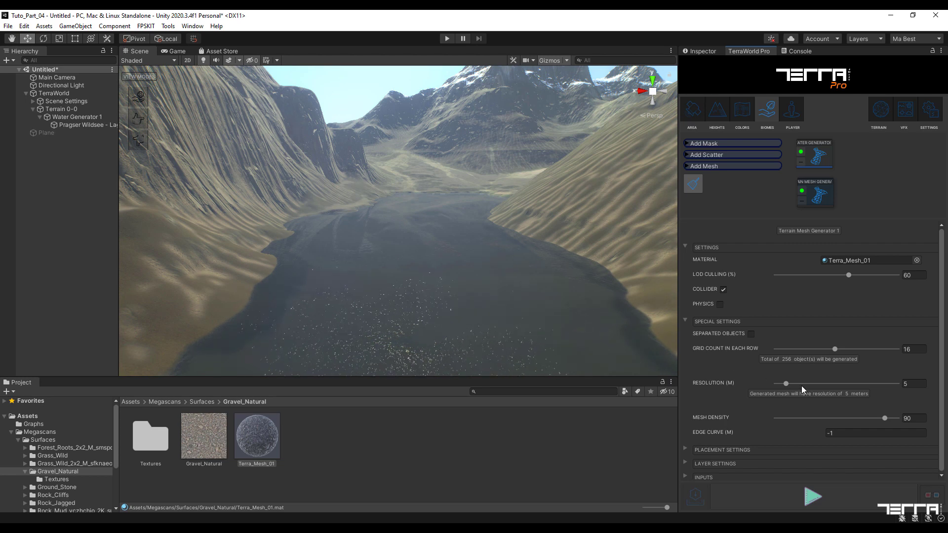
mouse_move(786, 384)
mouse_down()
mouse_move(831, 384)
mouse_move(781, 384)
mouse_up()
click(908, 385)
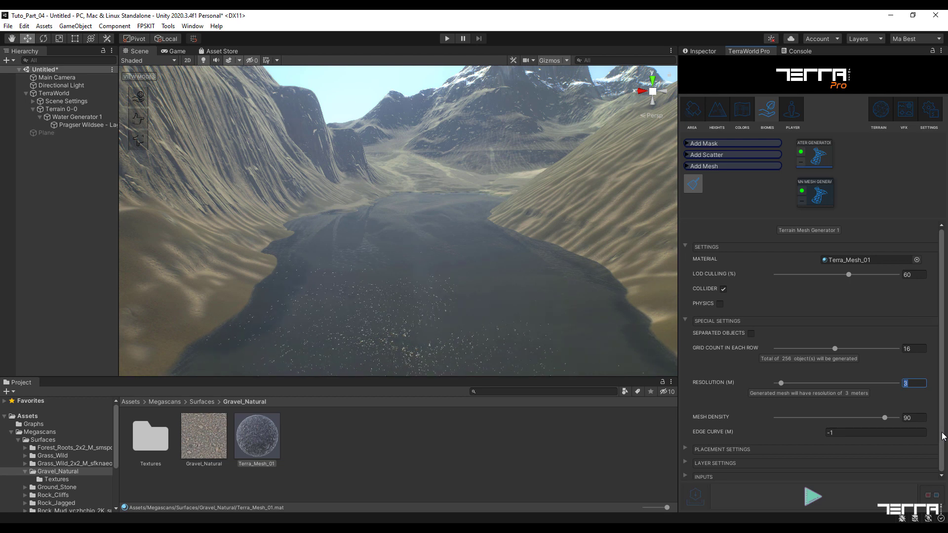
Review the Terrain Mesh Generator's placement, layer and input settings.
click(685, 448)
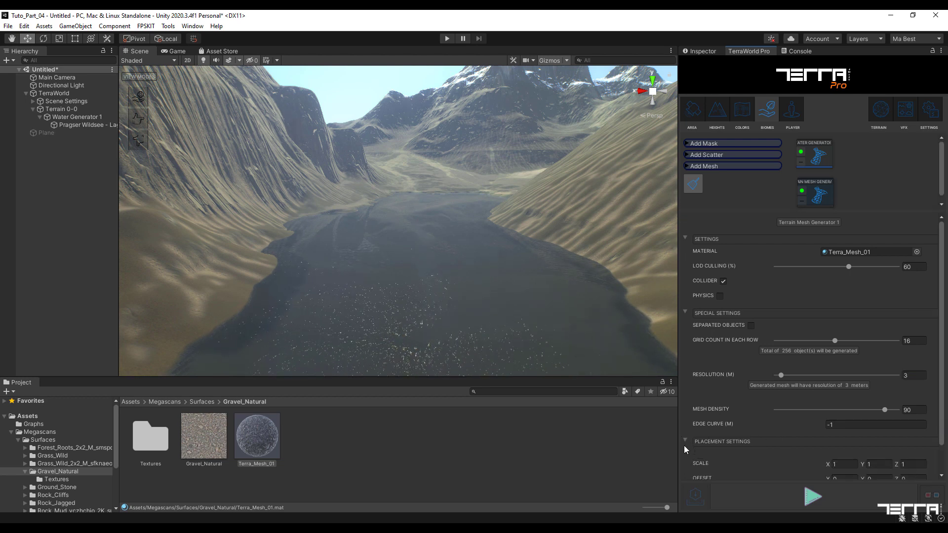
scroll(684, 448, down, 2)
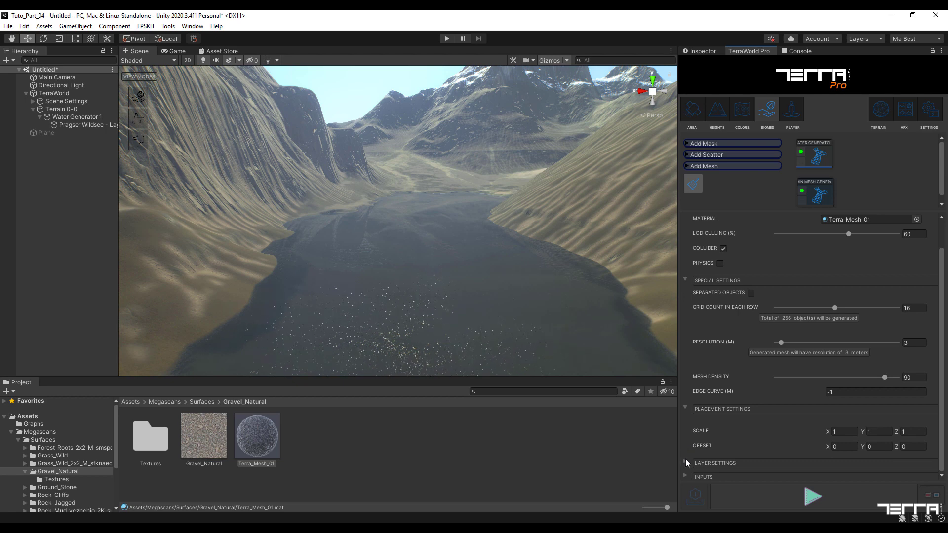
click(685, 460)
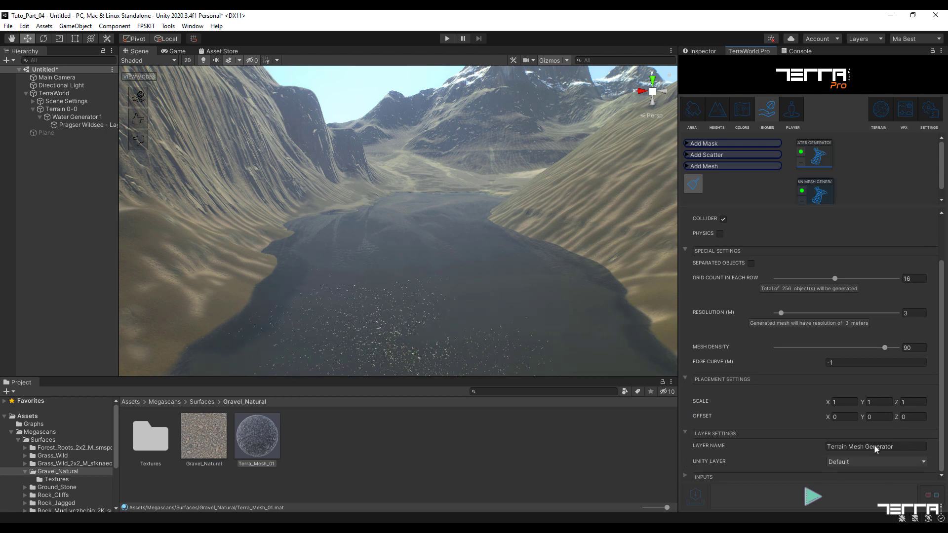
click(686, 475)
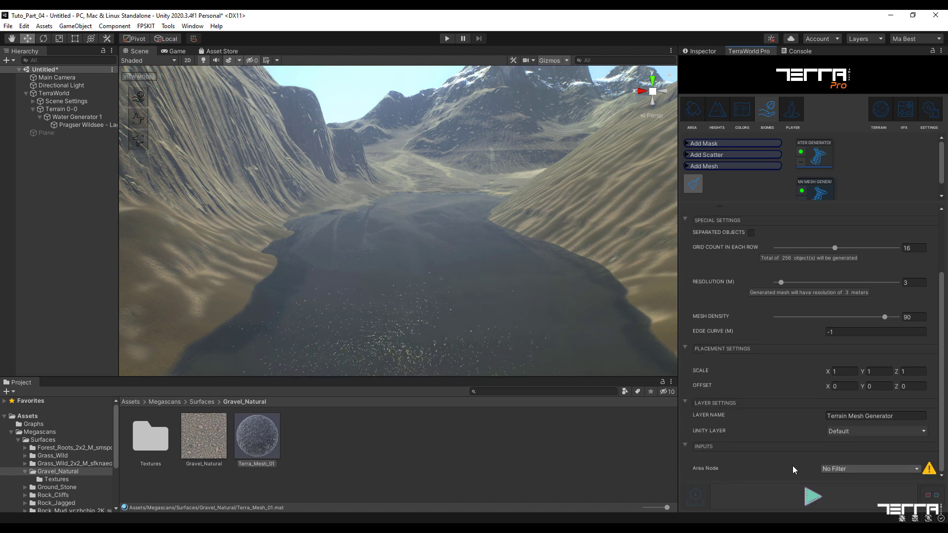
click(890, 173)
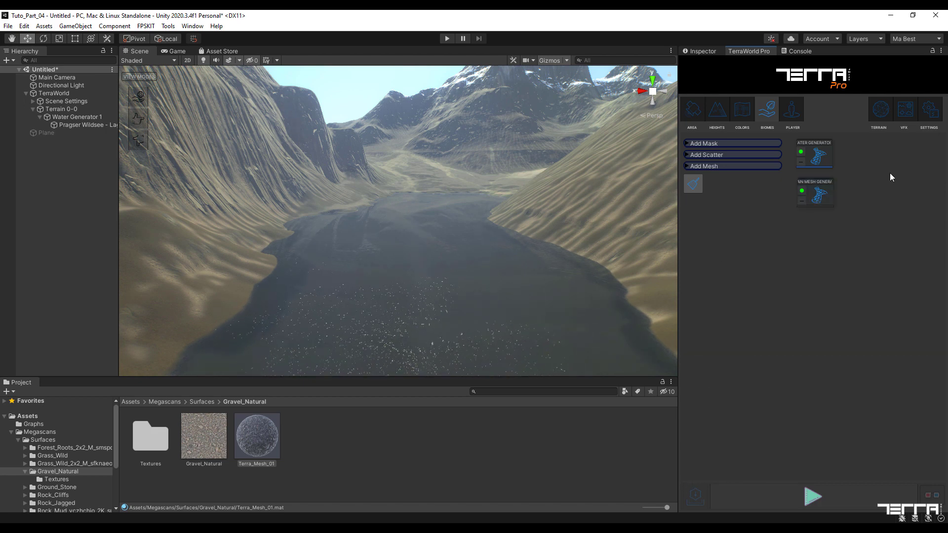
Add a Biome Type Filter mask to the biomes graph and place it beside the Water Generator node.
click(738, 144)
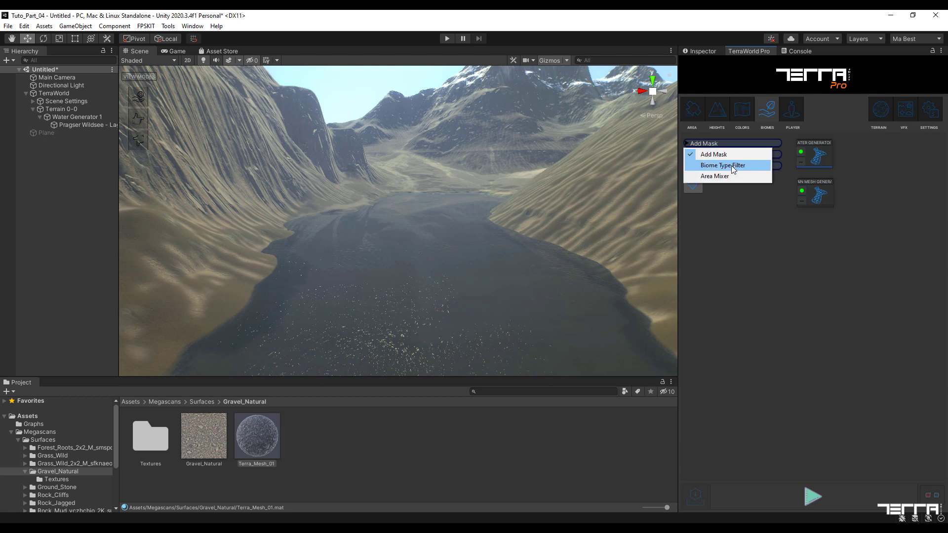
click(730, 165)
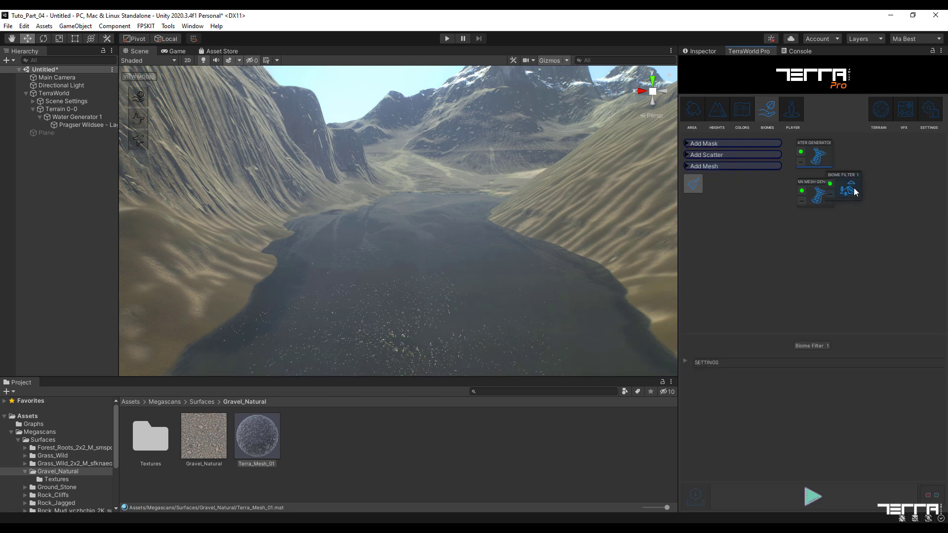
drag(855, 191, 890, 159)
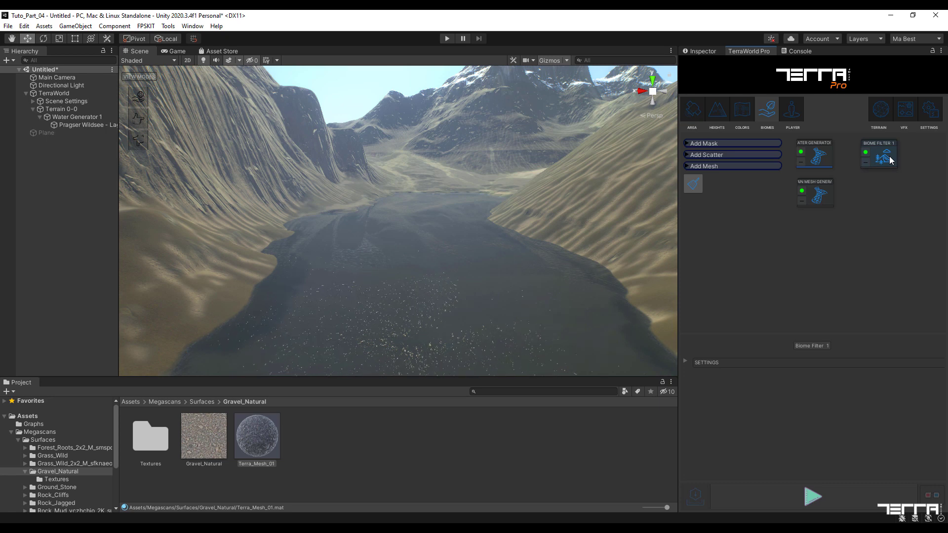
Configure the biome filter for Lakes with Borders Only enabled and an Edge Size of 10 m.
click(685, 362)
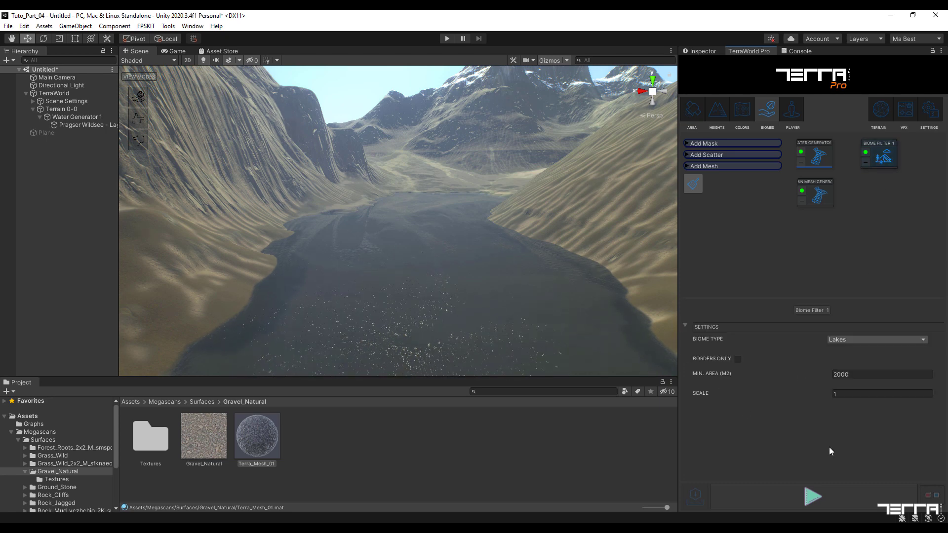
click(858, 340)
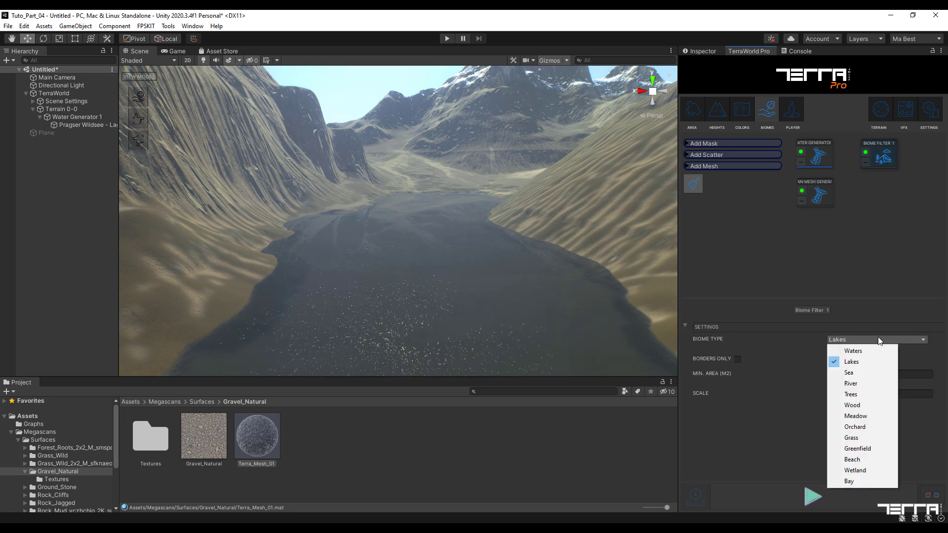
click(851, 363)
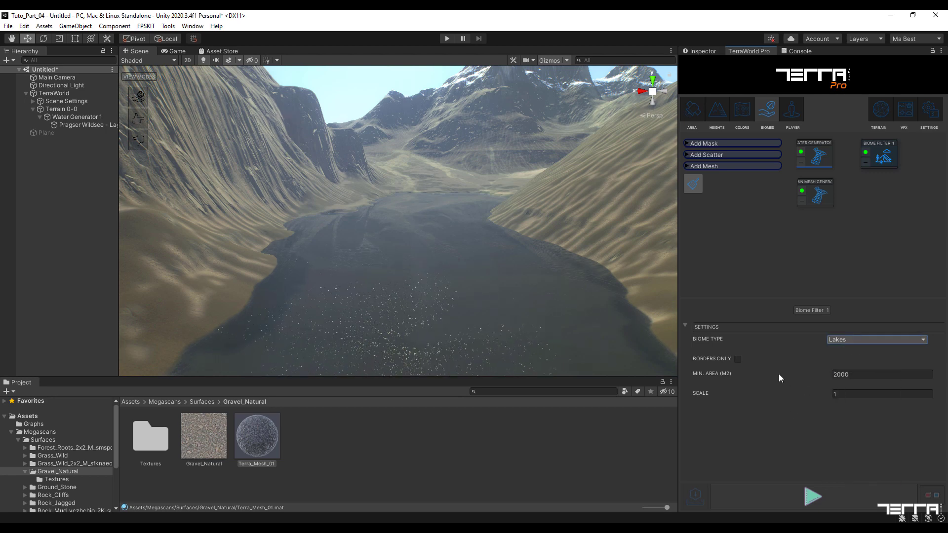
click(737, 359)
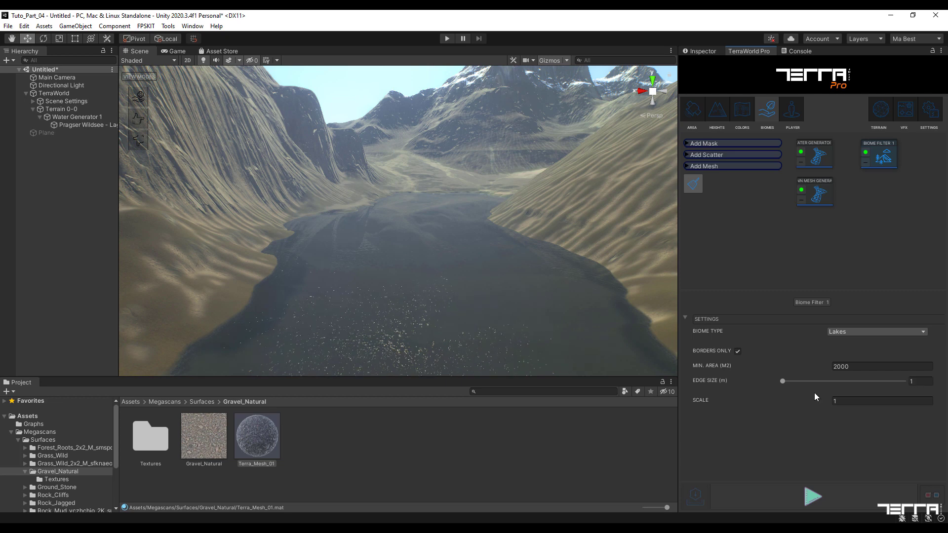
drag(786, 384, 788, 385)
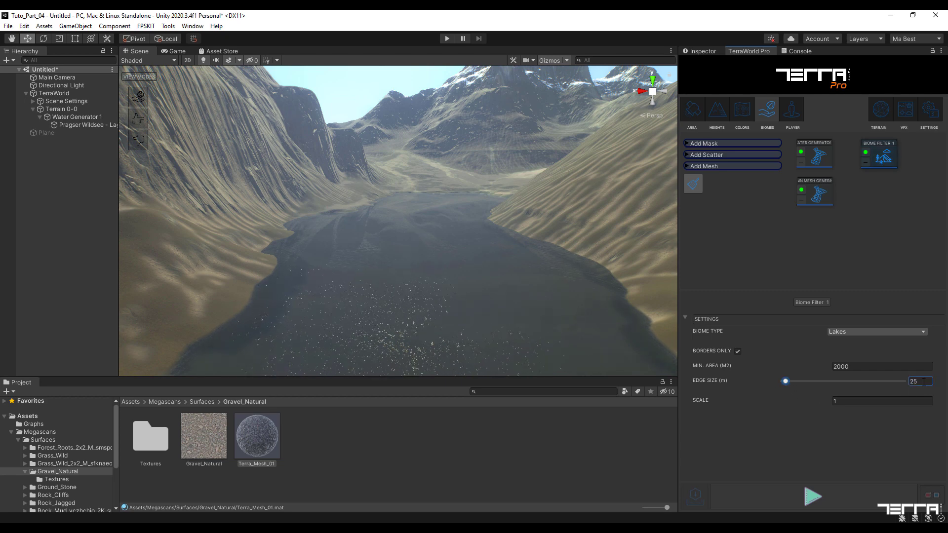
click(921, 382)
text(10)
click(884, 238)
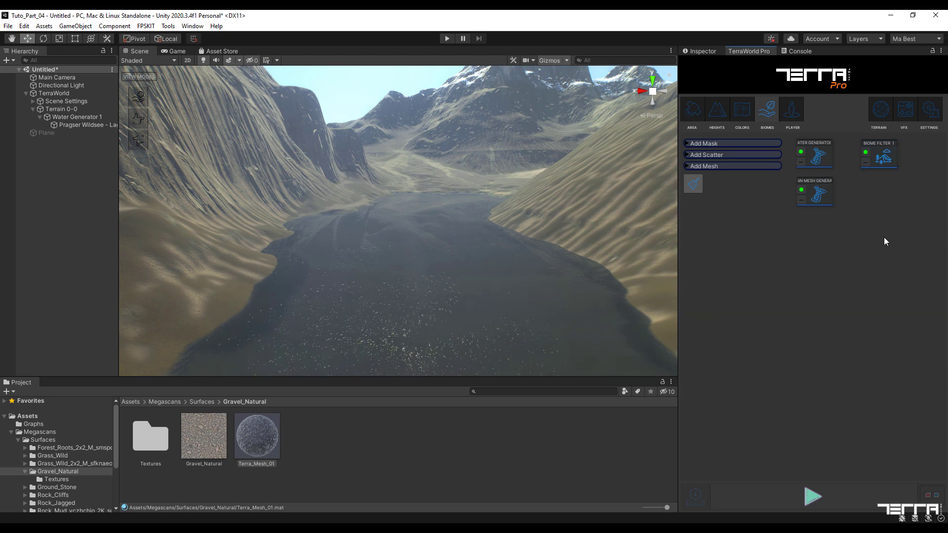
Use Biome Filter 1 as the Terrain Mesh Generator's Area Node and place the generator node beneath the filter.
click(820, 199)
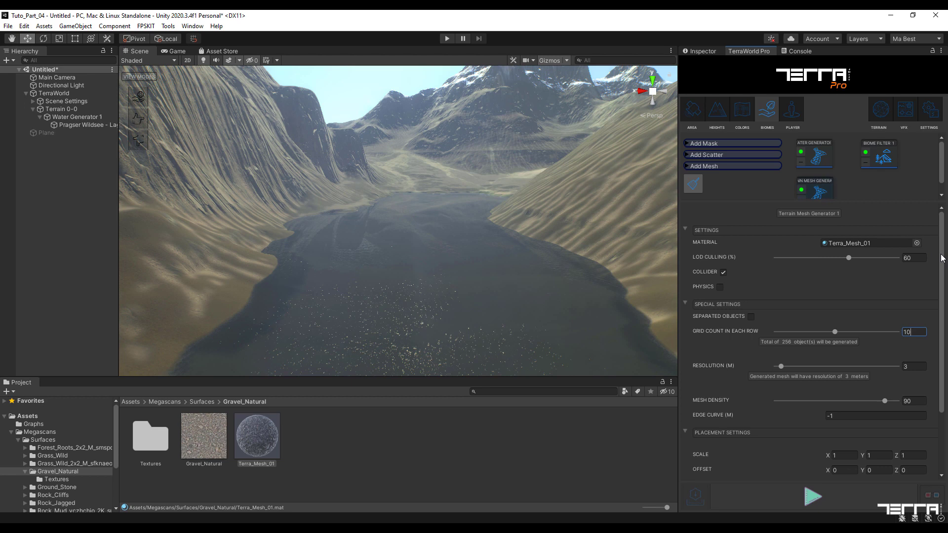
drag(942, 258, 944, 341)
click(842, 469)
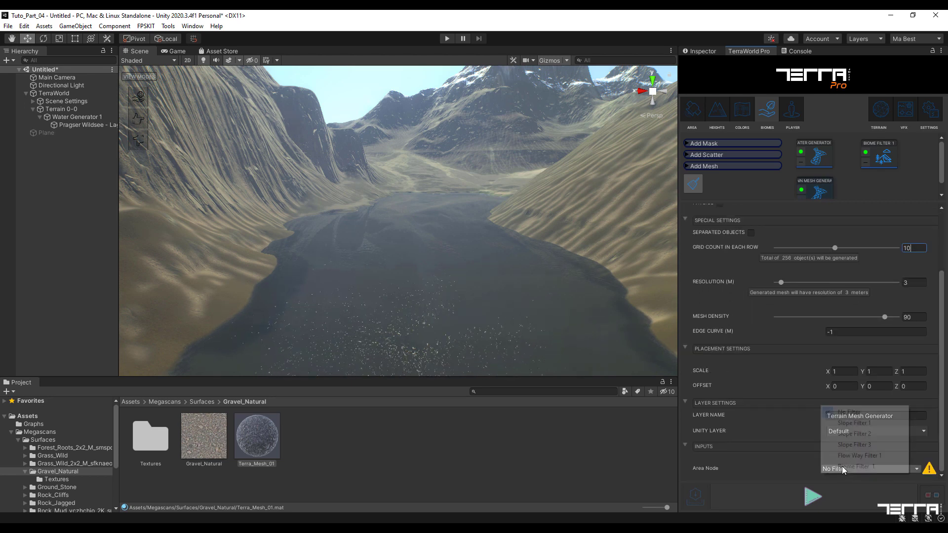
click(871, 469)
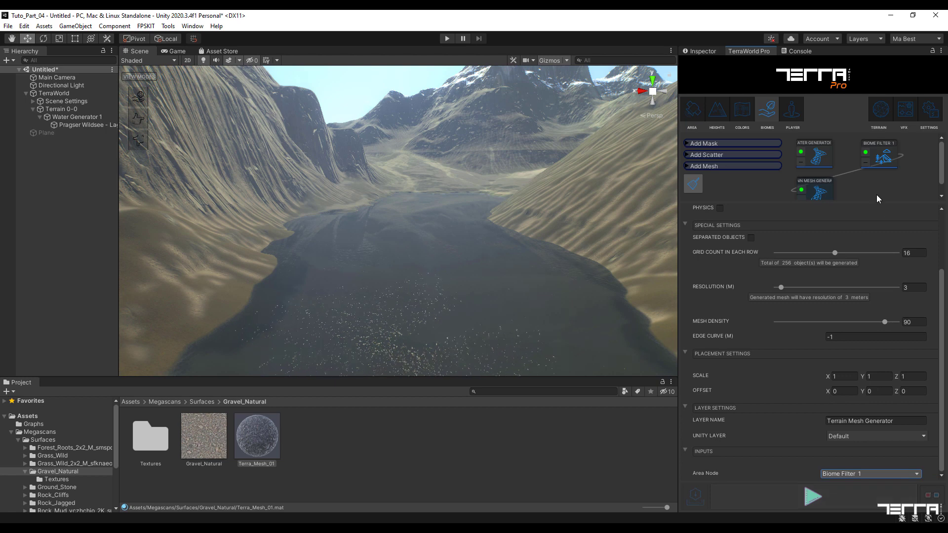
drag(823, 194, 887, 195)
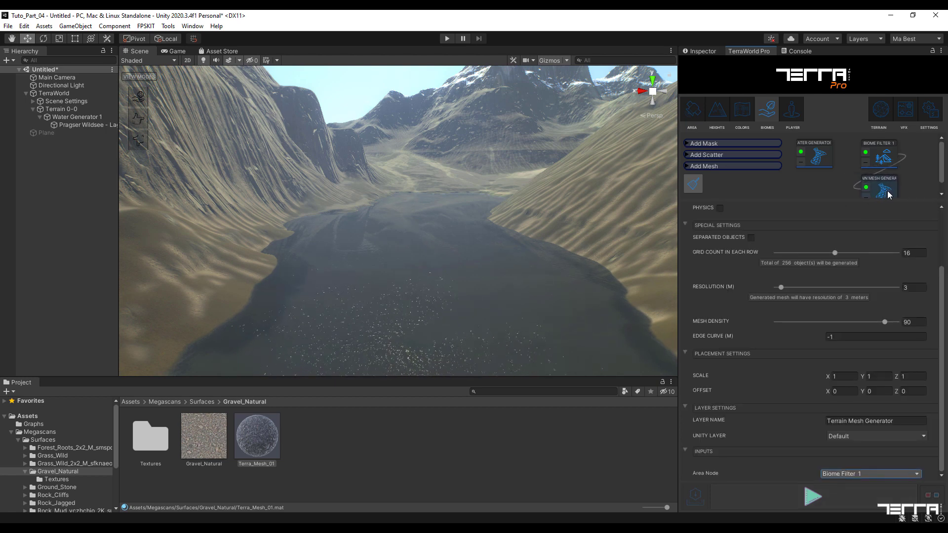
click(926, 183)
Generate the world and expand the Terrain Mesh Generator object under Terrain 0-0 to list its mesh pieces.
click(812, 496)
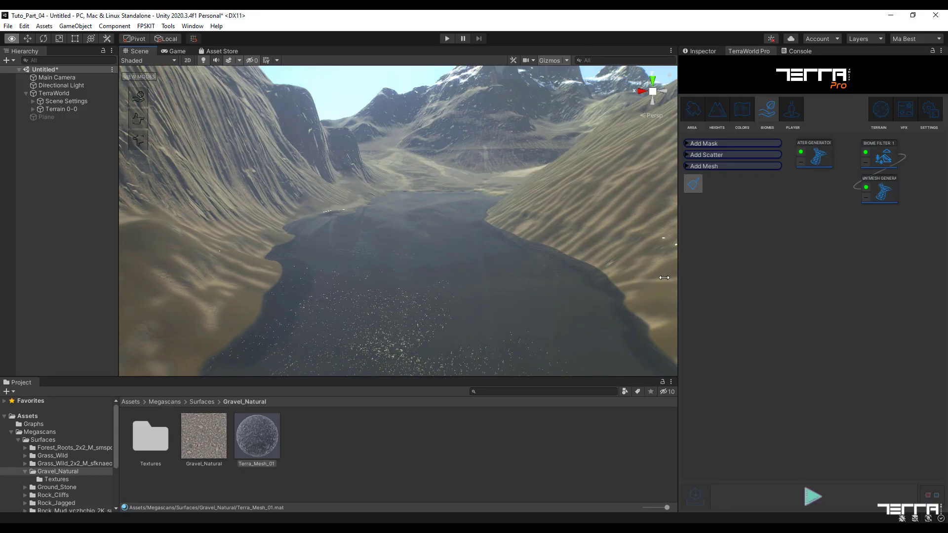
click(32, 108)
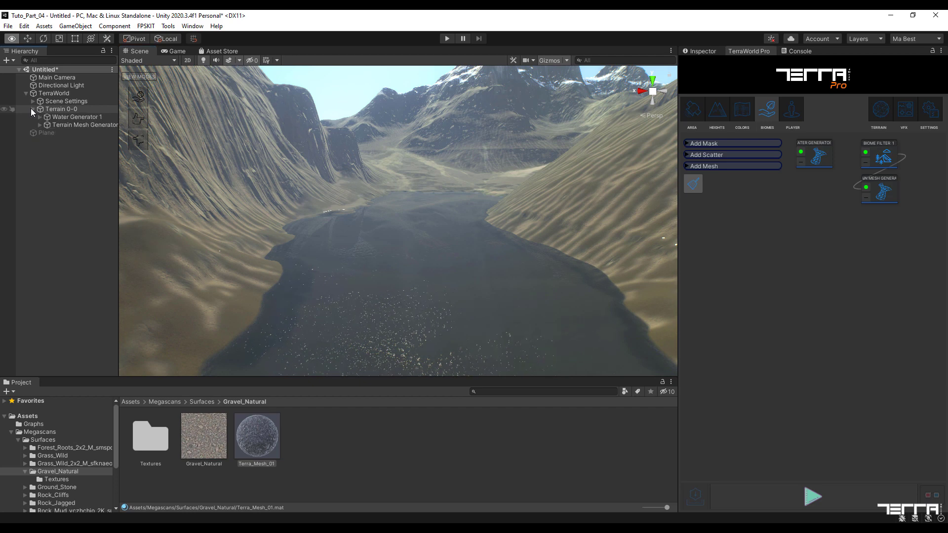
click(36, 124)
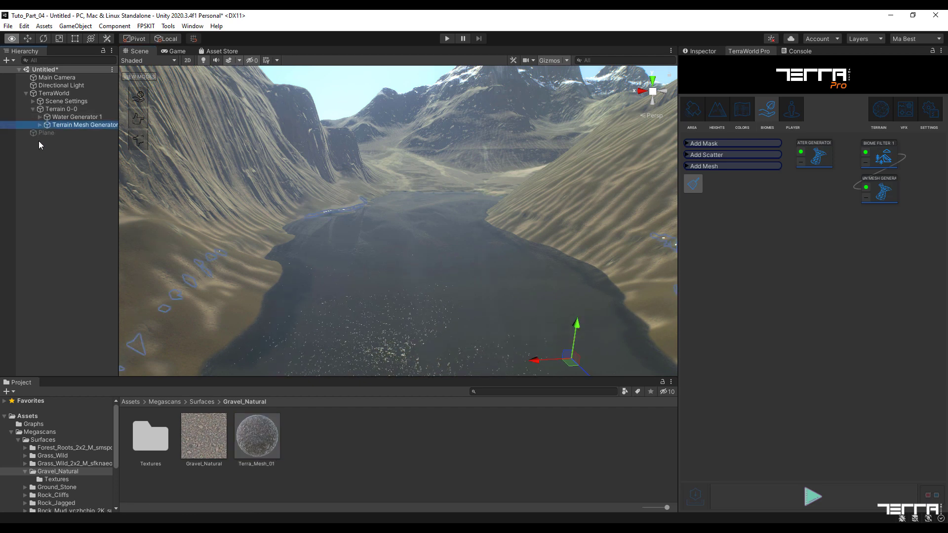
click(40, 125)
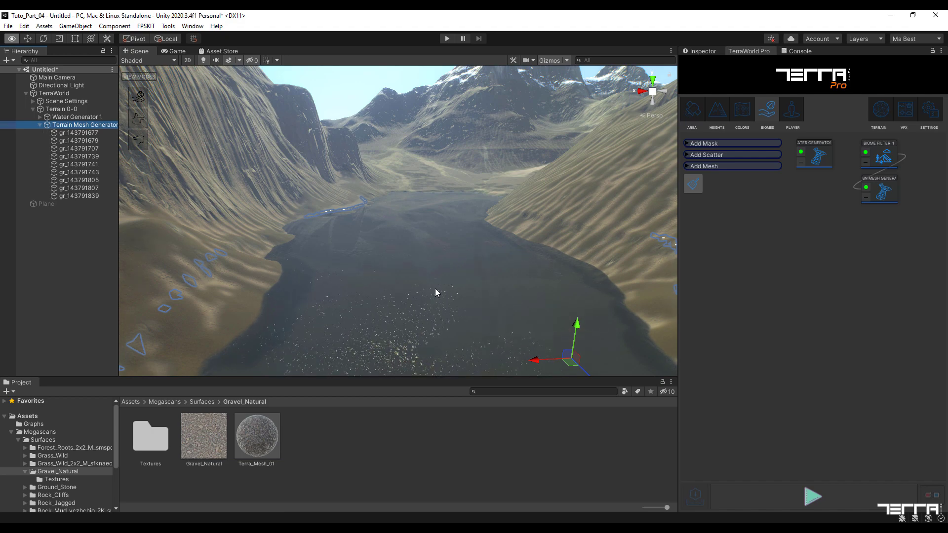
Inspect the generated terrain mesh around the lake and select the shoreline mesh piece gr_143791743.
mouse_move(435, 292)
right_down()
mouse_move(357, 256)
mouse_move(344, 288)
mouse_move(294, 332)
mouse_move(342, 309)
mouse_move(395, 248)
mouse_move(421, 255)
mouse_move(406, 334)
mouse_move(433, 357)
mouse_move(442, 296)
right_up()
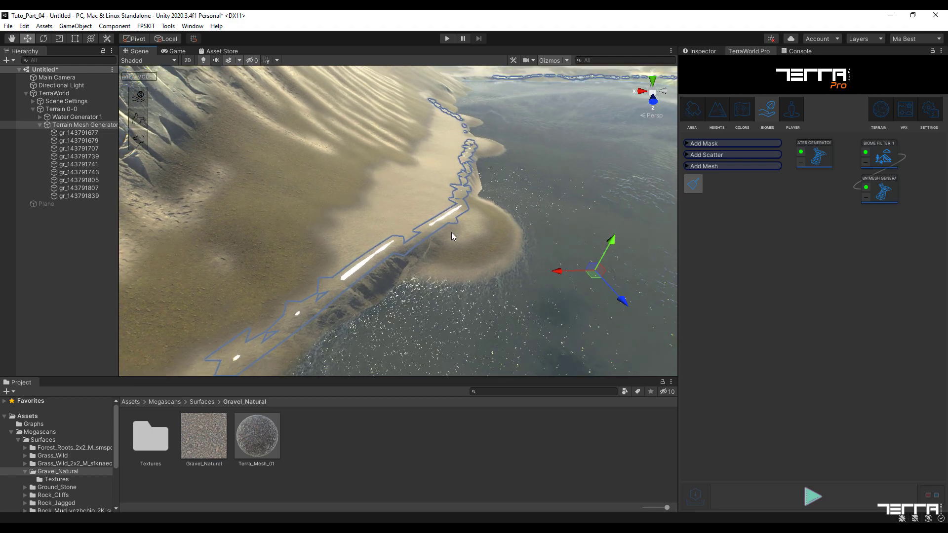
click(532, 220)
key(f)
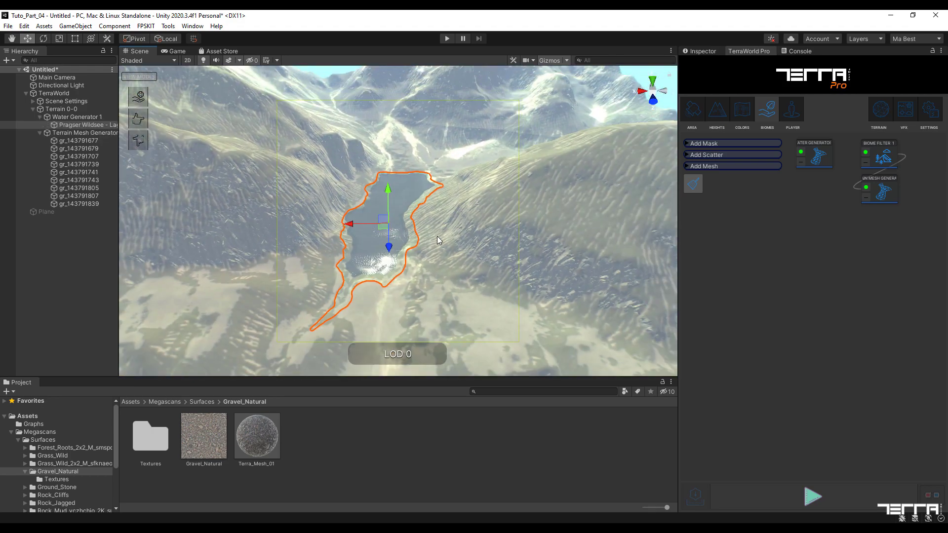
right_drag(437, 236, 182, 246)
click(437, 329)
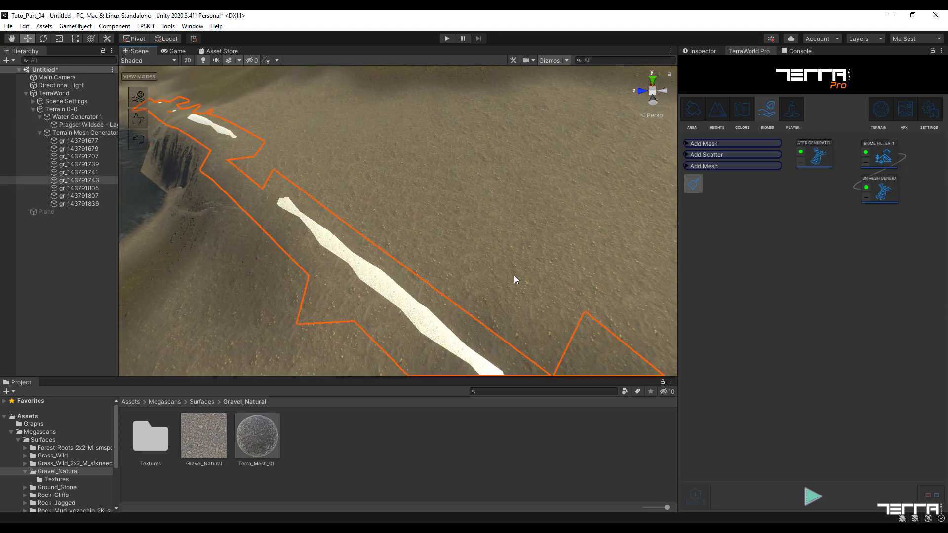
Locate the Terrain Mesh Generator's Terra_Mesh_01 material and open its tessellation settings for editing.
click(890, 192)
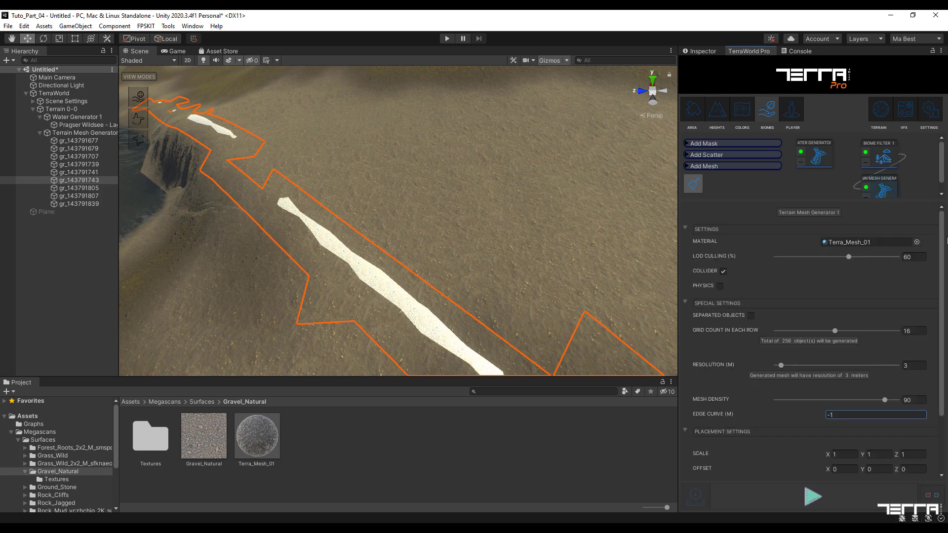
scroll(942, 247, down, 1)
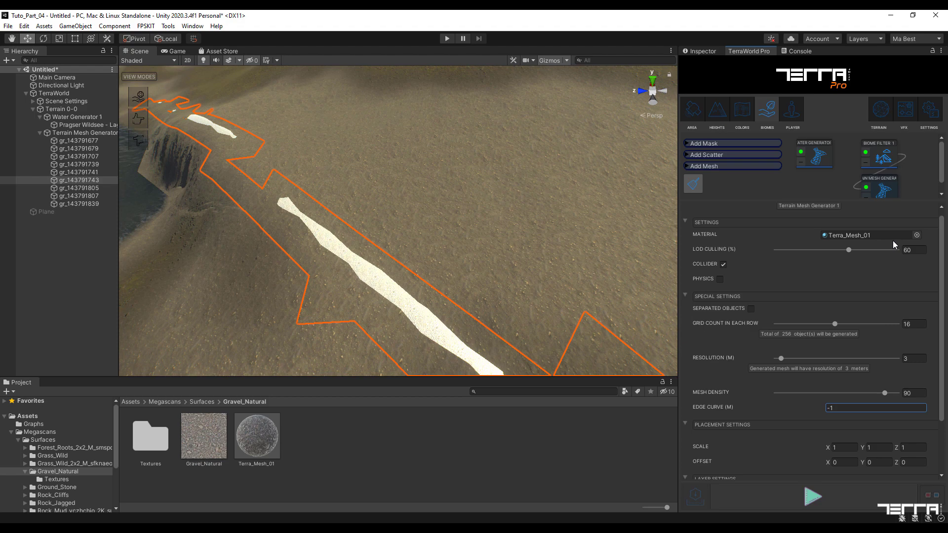
click(866, 235)
click(250, 437)
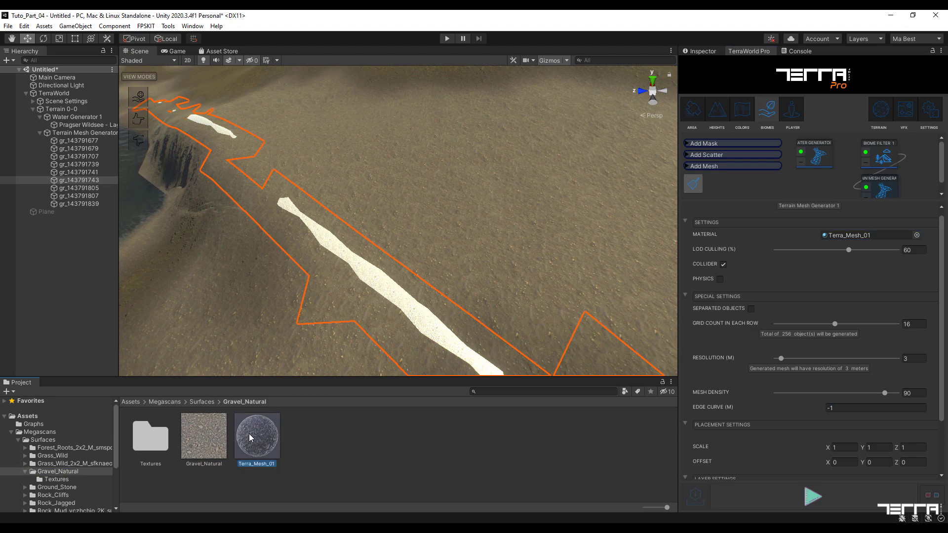
click(700, 52)
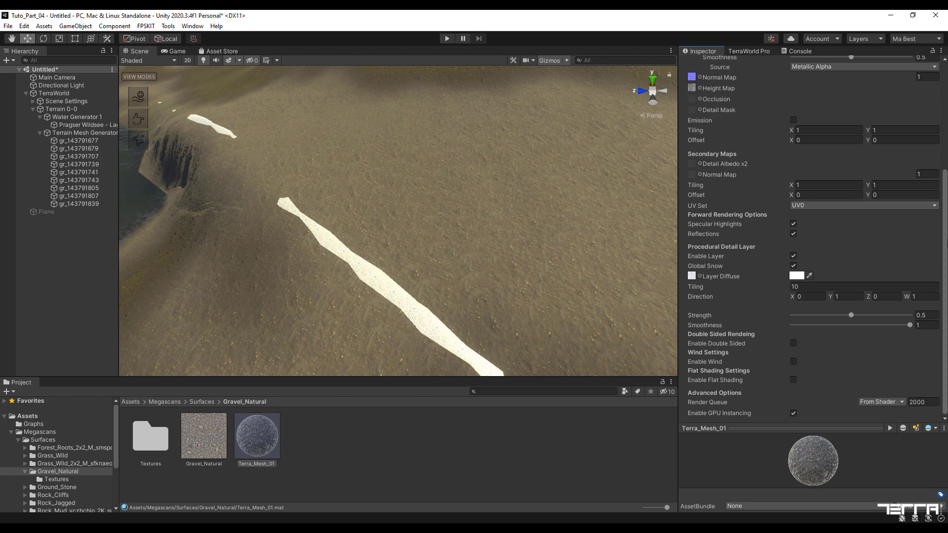
scroll(945, 237, up, 5)
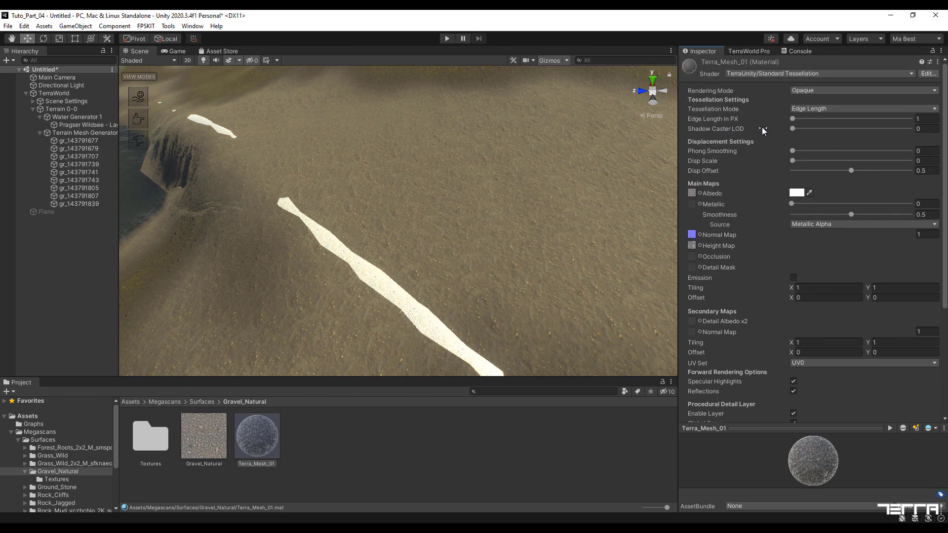
Display the scene in Shaded Wireframe mode and set the material's tessellation Edge Length in PX to 15.4.
click(139, 58)
click(151, 95)
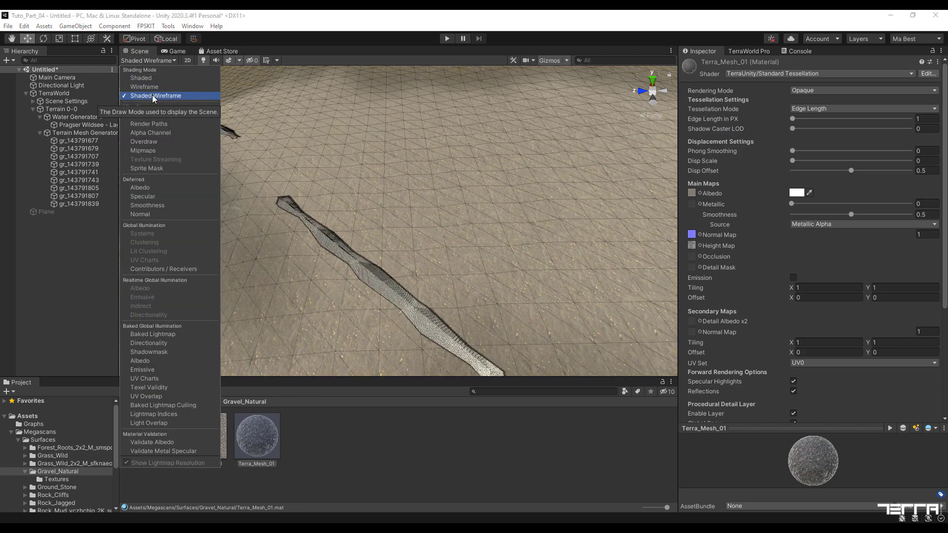
click(926, 120)
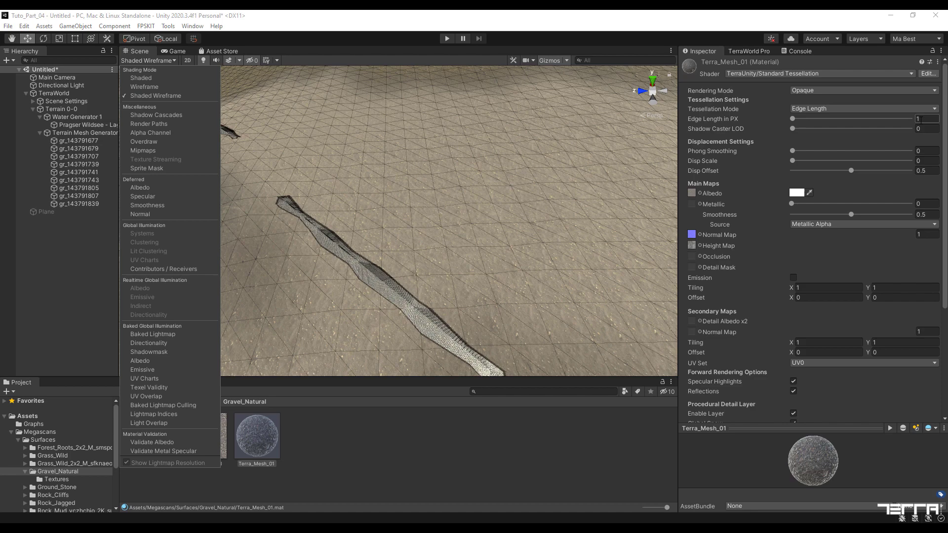
mouse_move(793, 119)
mouse_down()
mouse_move(824, 120)
mouse_move(803, 118)
mouse_up()
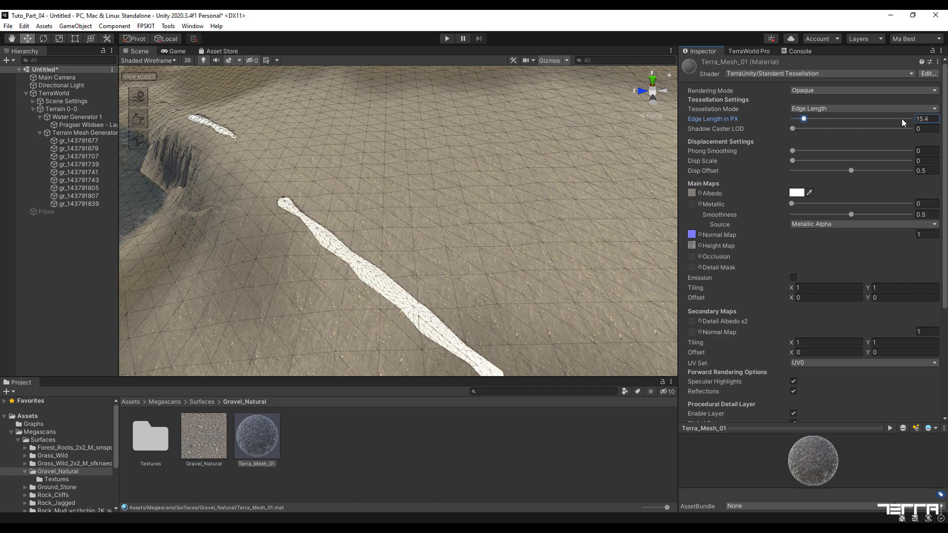
Set the Terra_Mesh_01 material's tessellation Edge Length in PX to 8 and its Phong Smoothing to 0.5.
click(935, 122)
text(8)
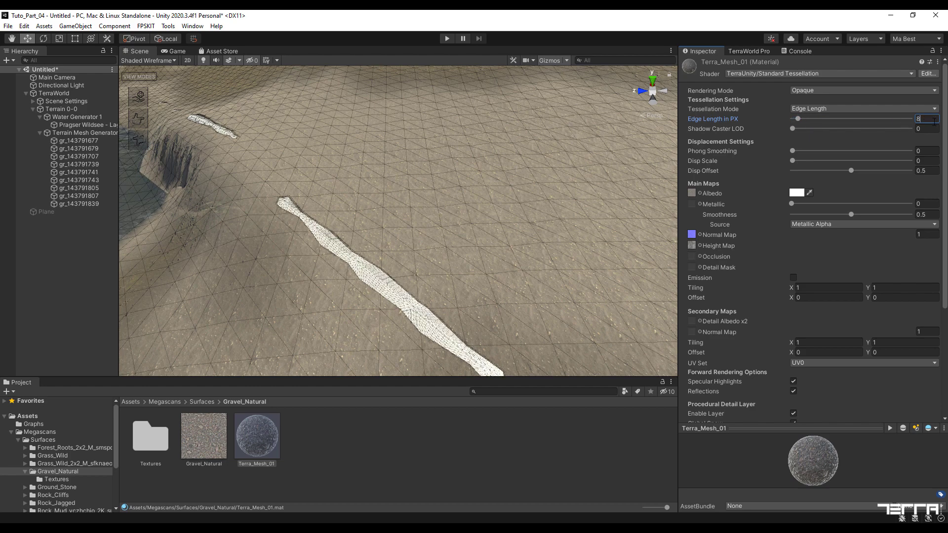
click(793, 152)
drag(793, 153, 819, 158)
click(933, 151)
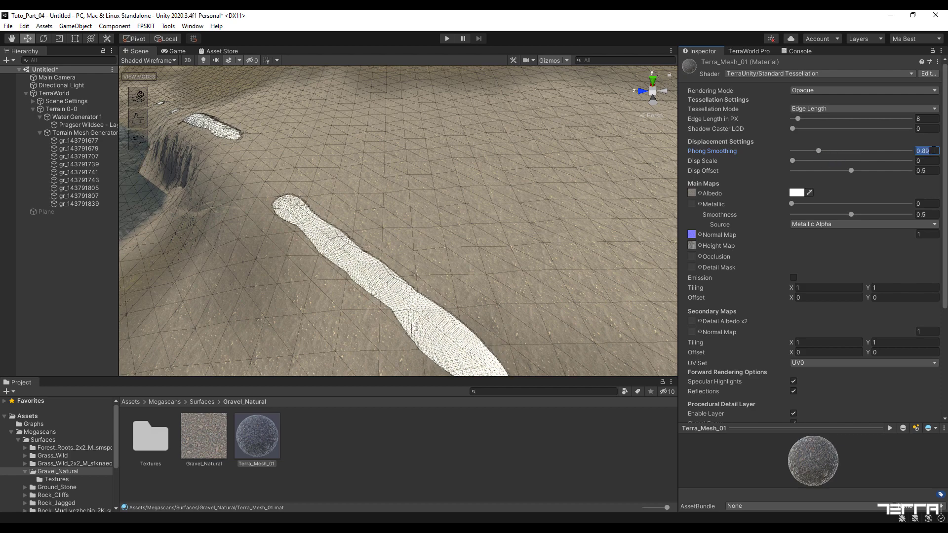
text(0.5)
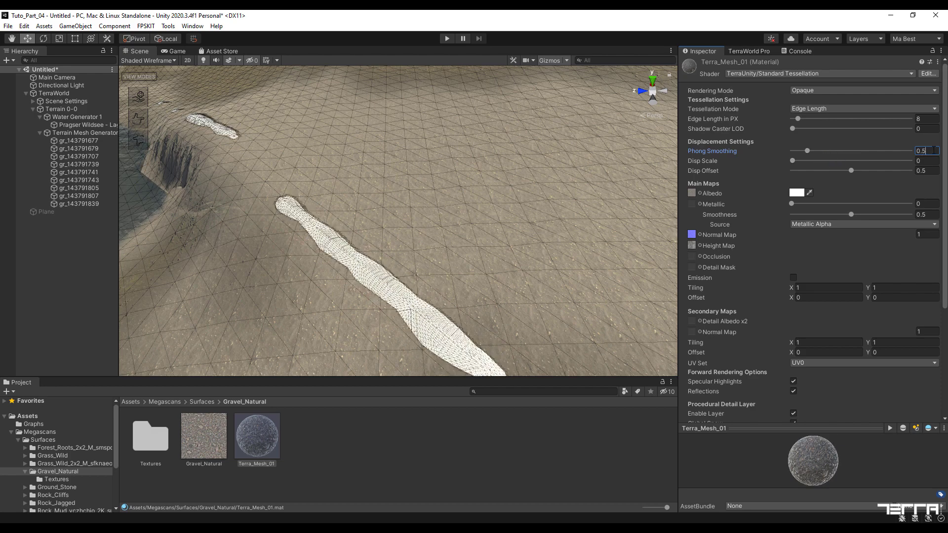
Set the material's displacement values to Disp Scale 0.5 and Disp Offset 0.252.
drag(793, 161, 795, 165)
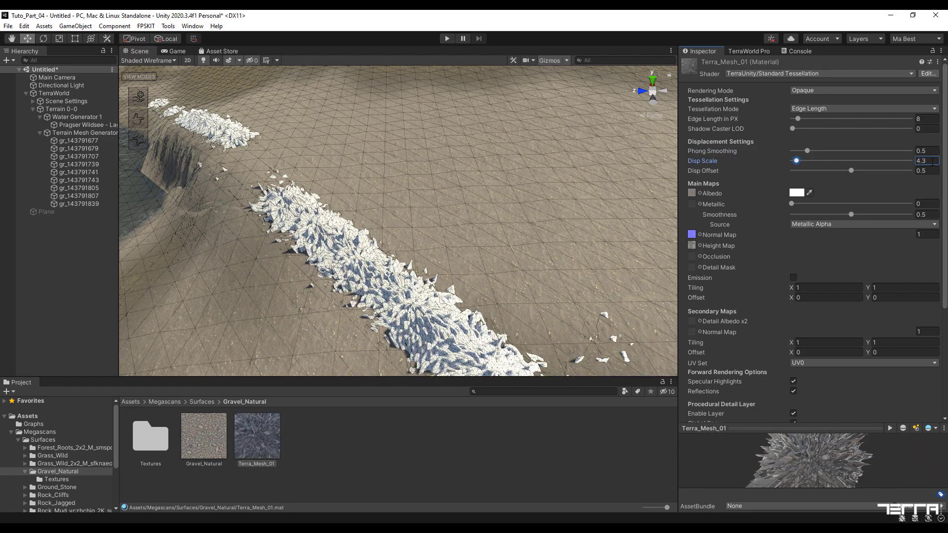
click(928, 161)
text(0.58)
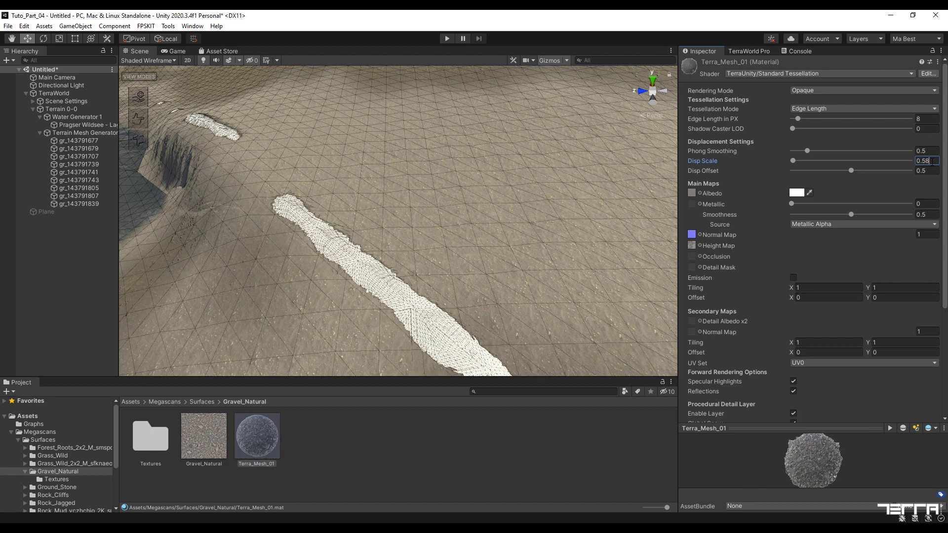
key(BackSpace)
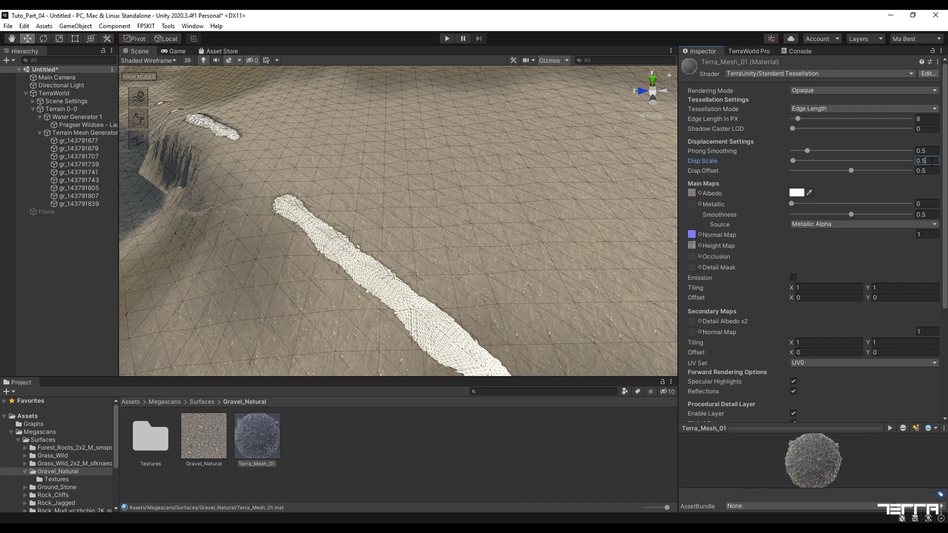
drag(849, 171, 821, 180)
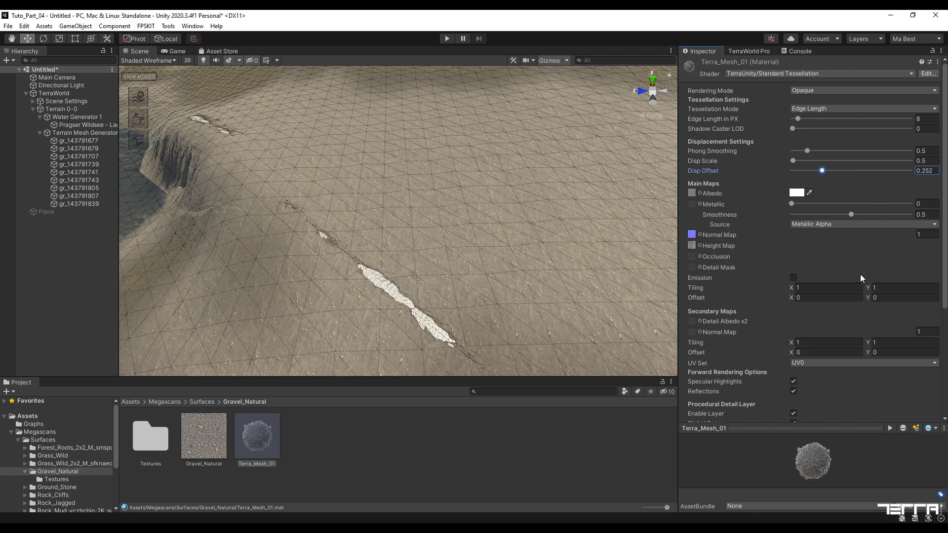
Tint the material's Albedo a darker, muted reddish tone and set the Main Maps Tiling to 0.3 in X and Y.
click(795, 193)
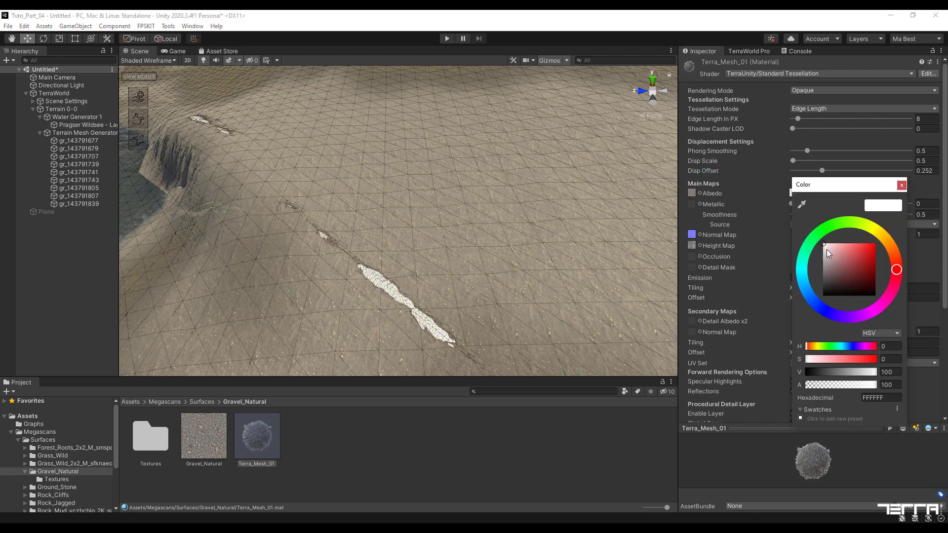
drag(823, 243, 831, 268)
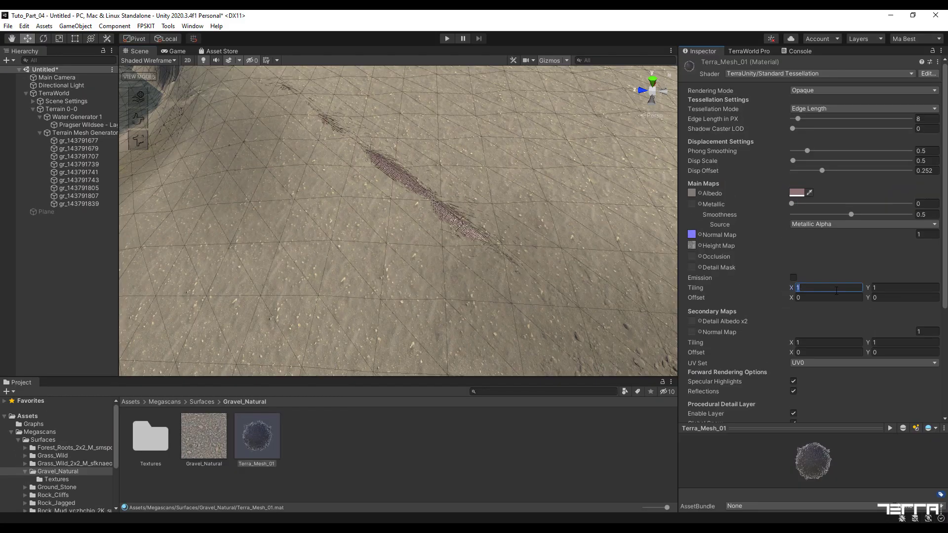
text(0.3)
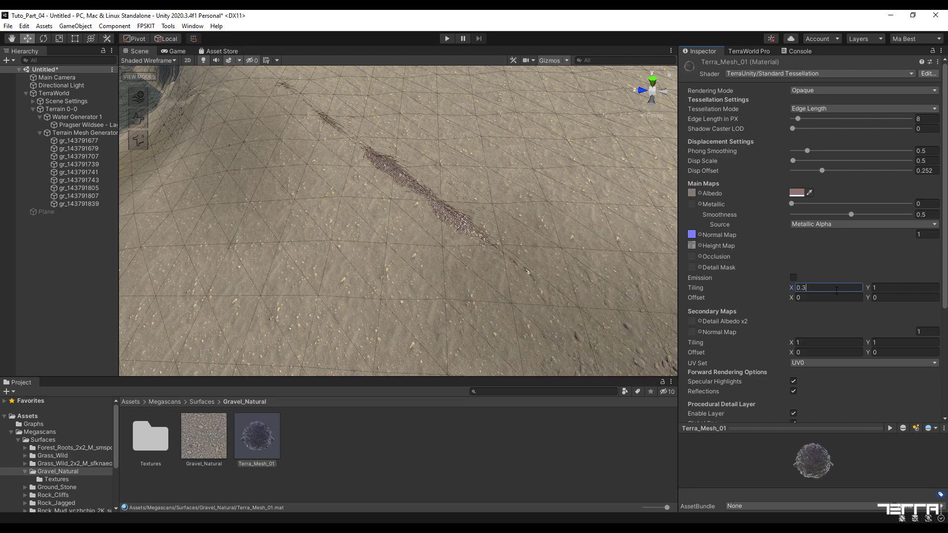
click(888, 288)
text(0.3)
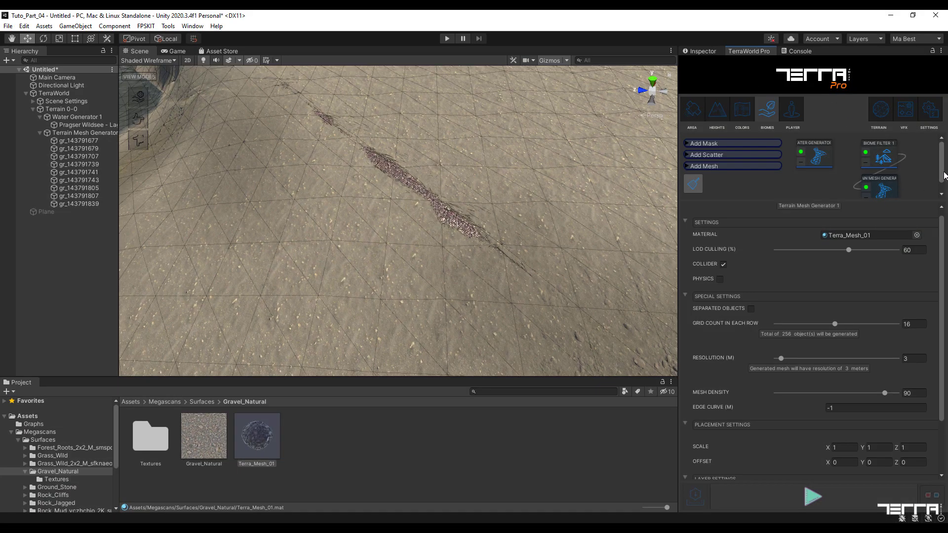
Enter a new negative Edge Curve value for Terrain Mesh Generator 1 and regenerate the world.
scroll(940, 181, down, 1)
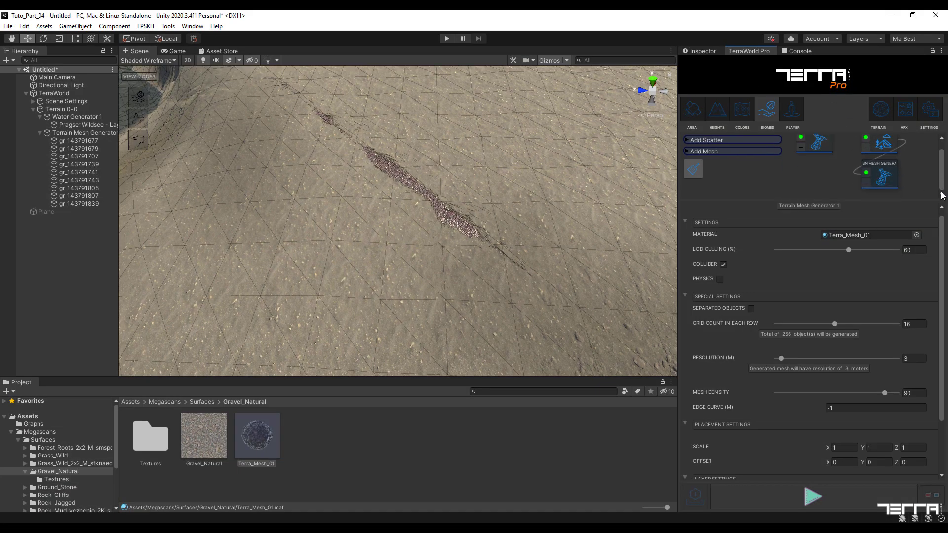
drag(940, 279, 941, 331)
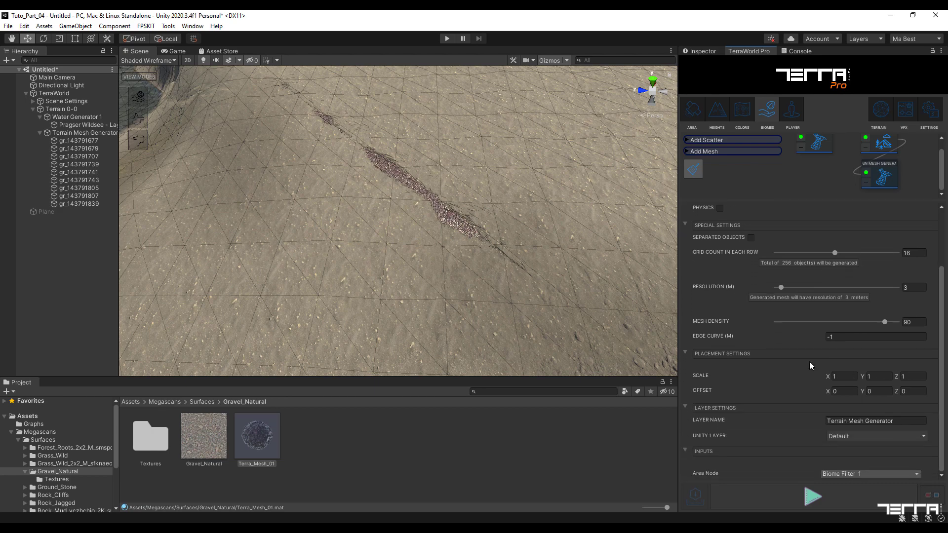
click(832, 337)
text(-1)
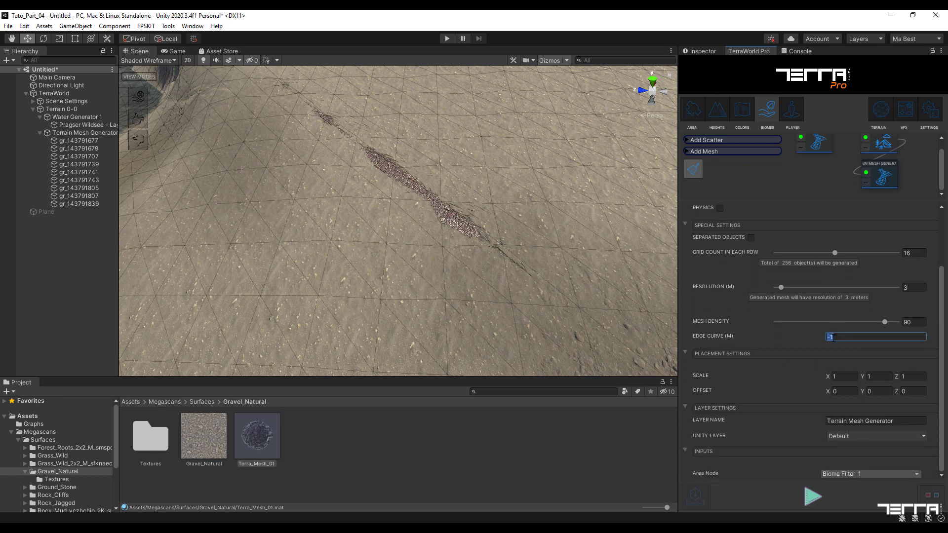
text(-)
click(834, 190)
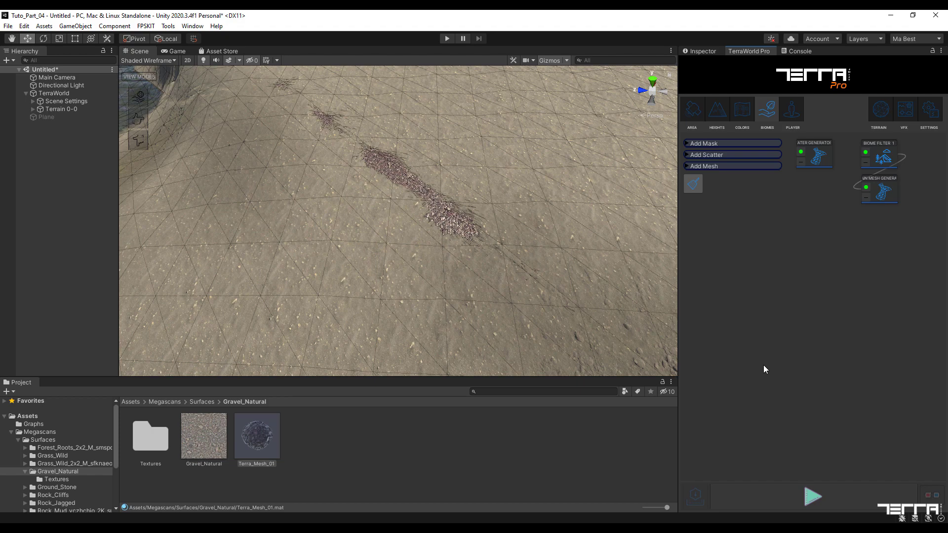
Display the scene in Shaded mode and inspect the gravel mesh pieces along the lake shore up close.
click(156, 61)
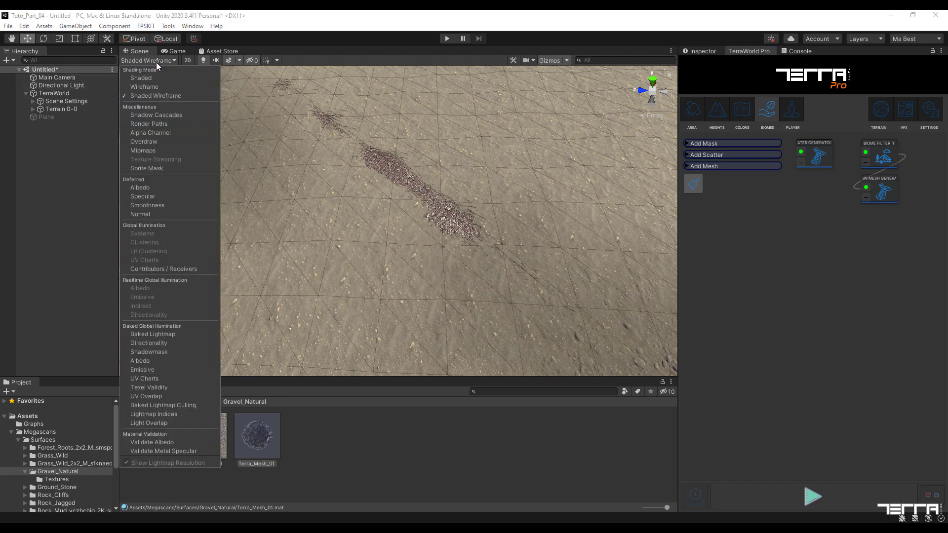
click(155, 78)
mouse_move(519, 252)
right_down()
mouse_move(504, 233)
mouse_move(397, 204)
mouse_move(353, 248)
mouse_move(376, 229)
mouse_move(243, 228)
mouse_move(332, 214)
mouse_move(372, 251)
mouse_move(401, 217)
mouse_move(662, 214)
mouse_move(550, 206)
mouse_move(641, 216)
right_up()
click(377, 238)
key(f)
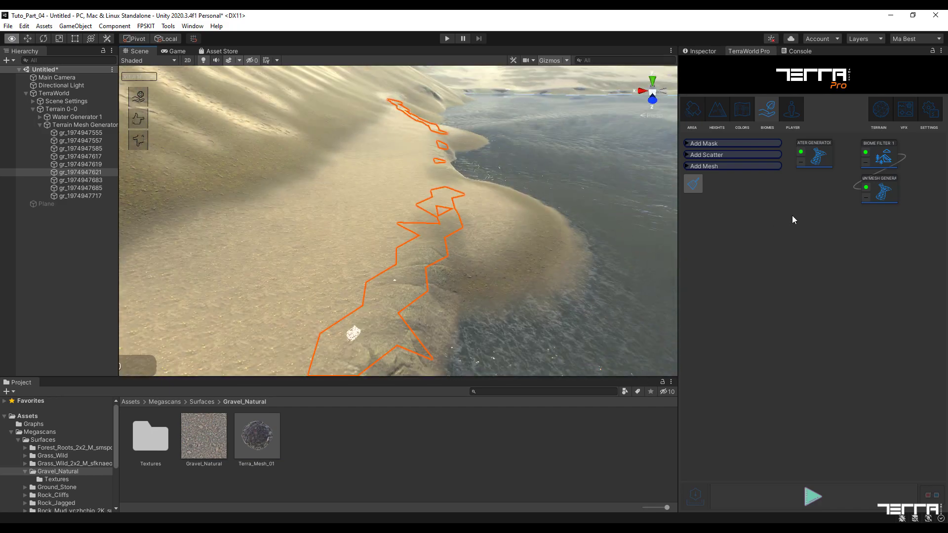
key(w)
right_drag(792, 219, 520, 489)
key(w)
click(523, 433)
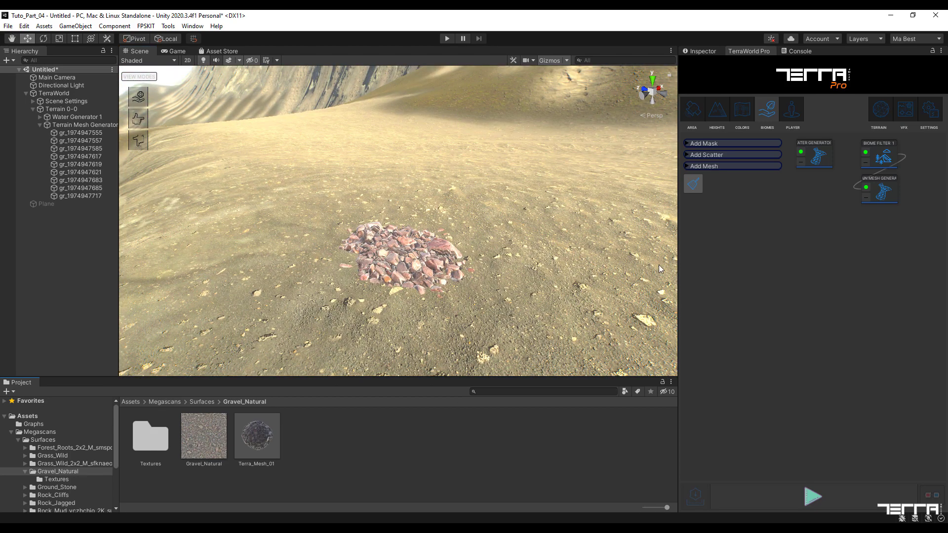
Set the Edge Size of Biome Filter 1 to 40 m and regenerate the world.
click(884, 160)
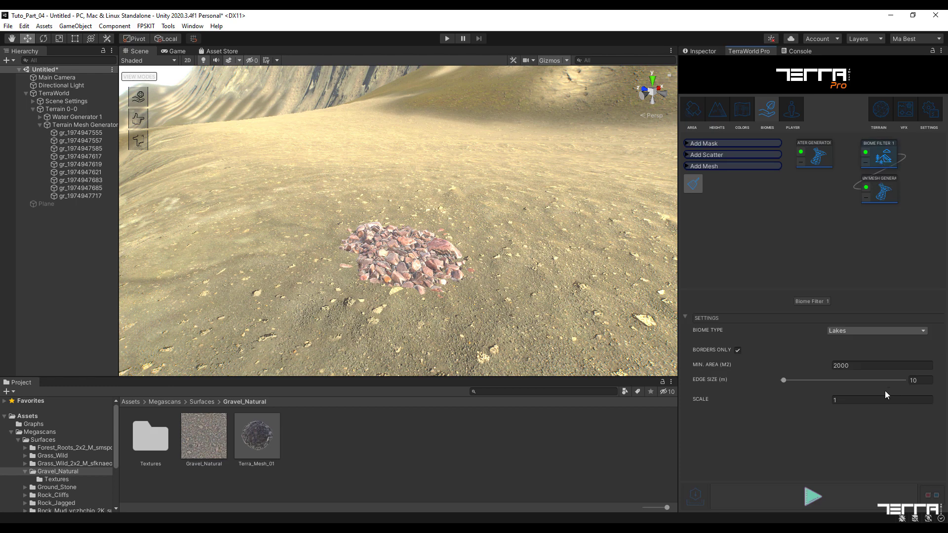
click(924, 380)
click(812, 496)
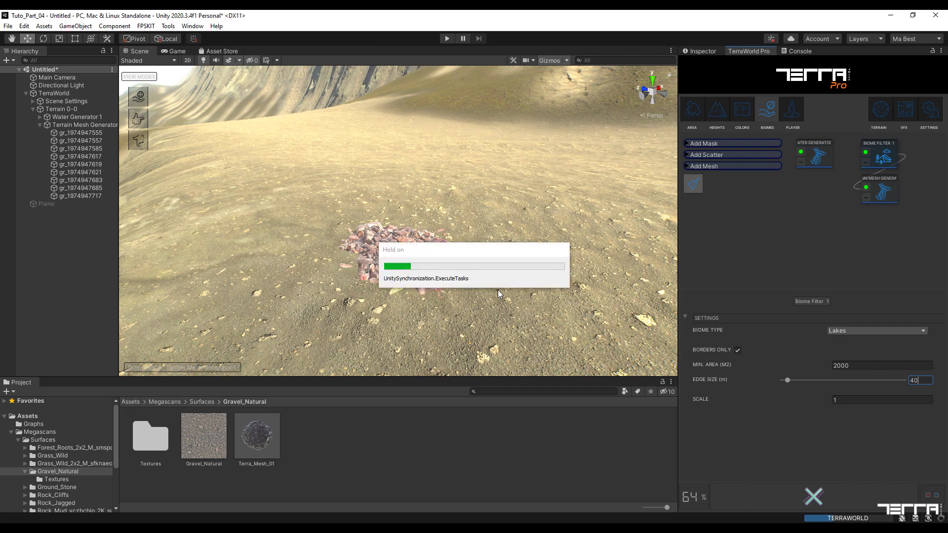
Select the Terrain Mesh Generator object under Terrain 0-0 and inspect the coverage of its mesh around the lake.
alt+drag(427, 255, 880, 283)
alt+scroll(416, 242, up, 6)
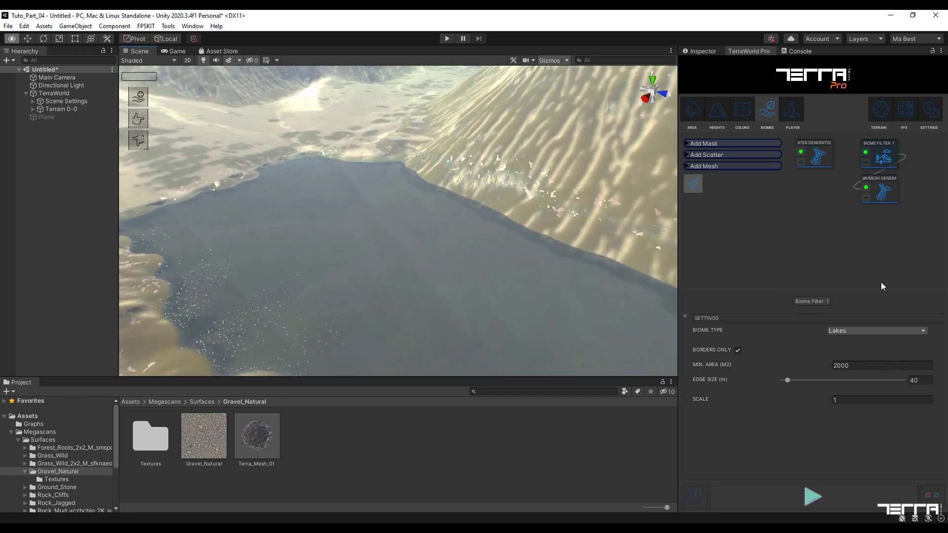
click(33, 109)
click(82, 125)
alt+drag(469, 271, 8, 271)
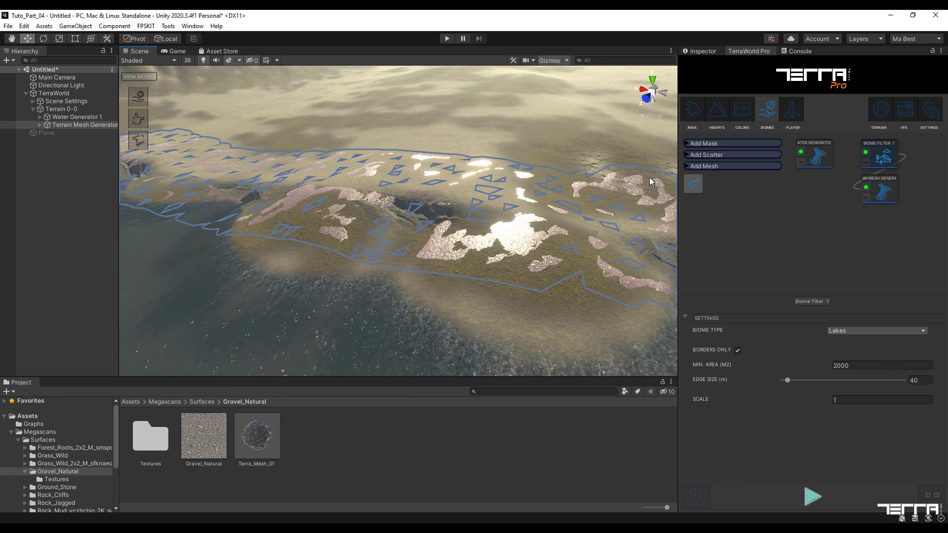
Reopen the Terra_Mesh_01 material settings and set its Smoothness to 0.003.
click(256, 437)
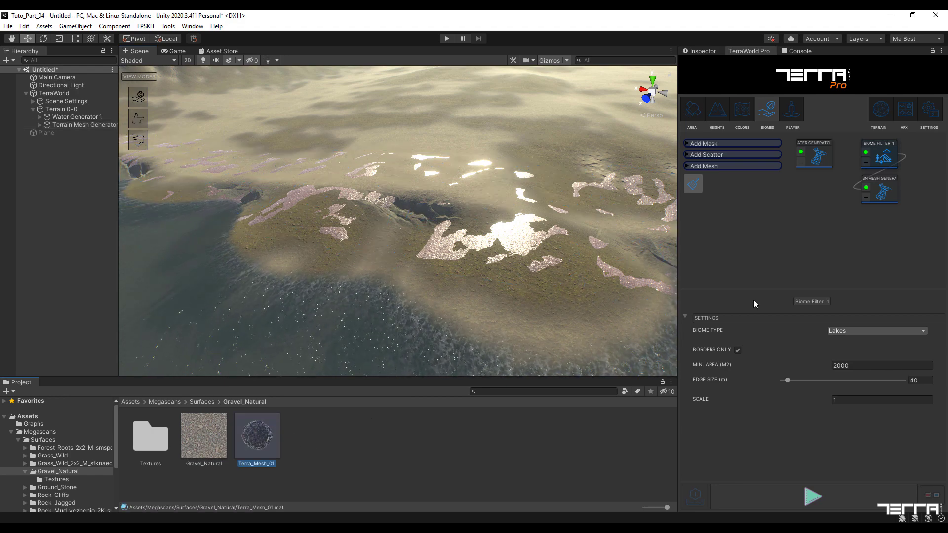
click(710, 52)
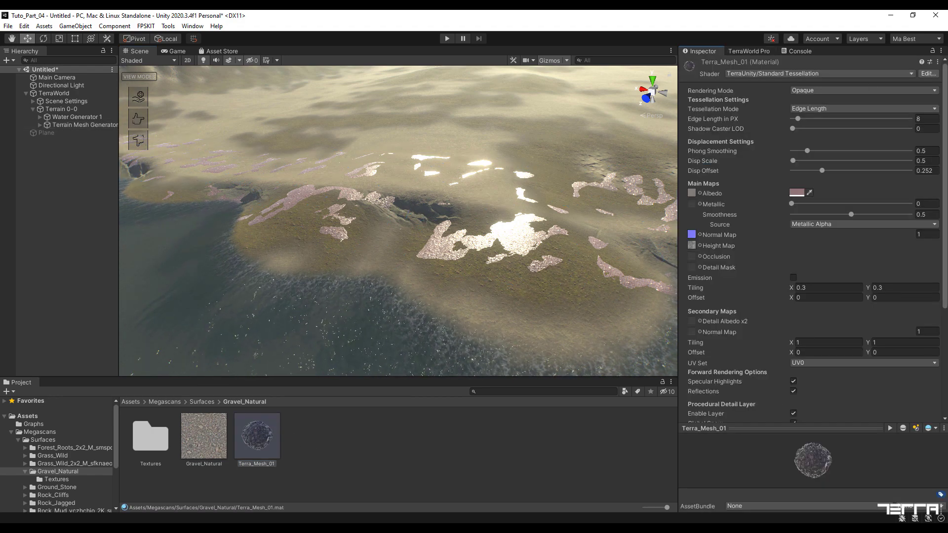
drag(853, 215, 798, 218)
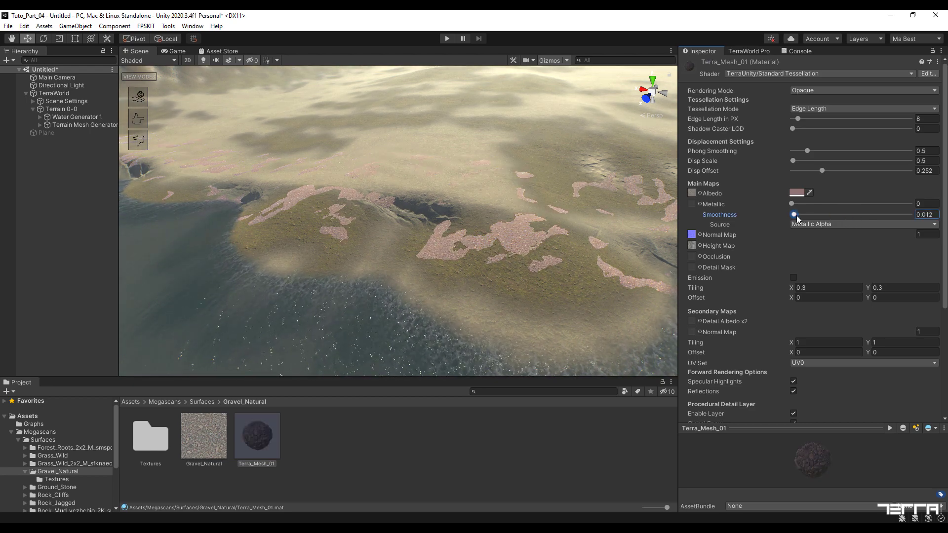
click(926, 215)
click(929, 215)
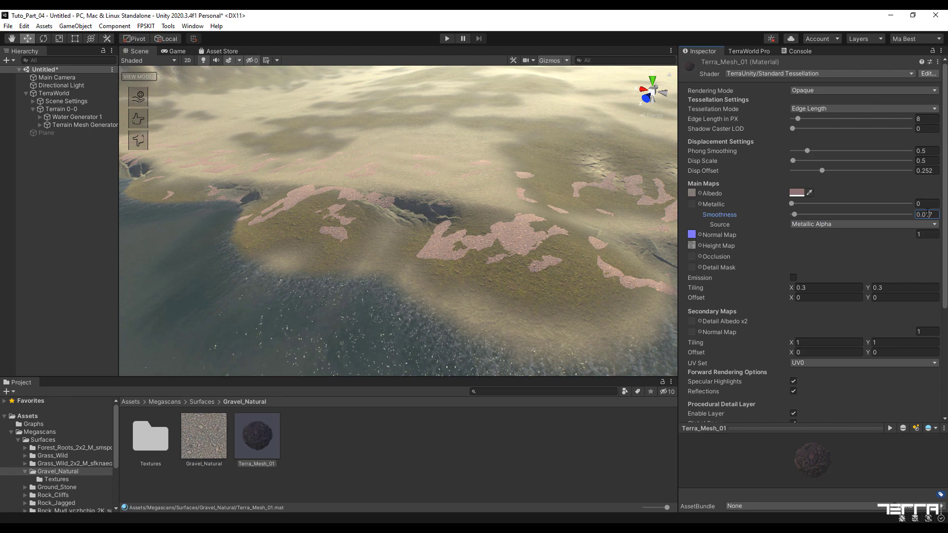
key(BackSpace)
key(BackSpace)
text(0)
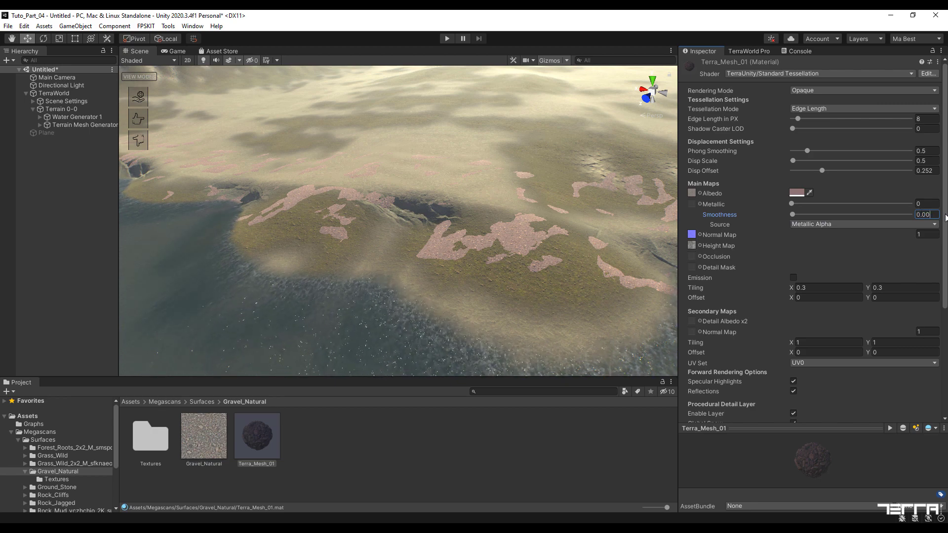
text(3)
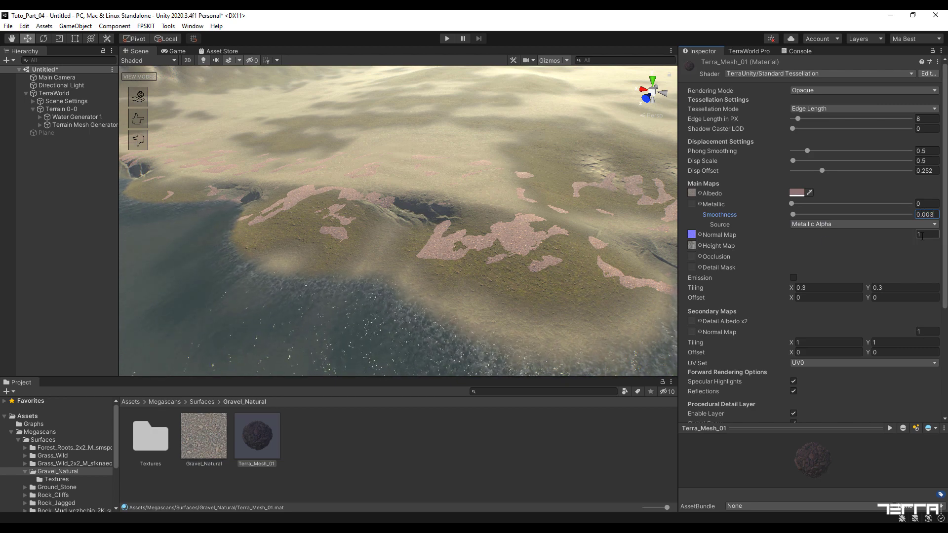
Shift the material's Albedo tint to a more neutral grey and check the gravel against the surrounding terrain.
right_drag(557, 271, 659, 273)
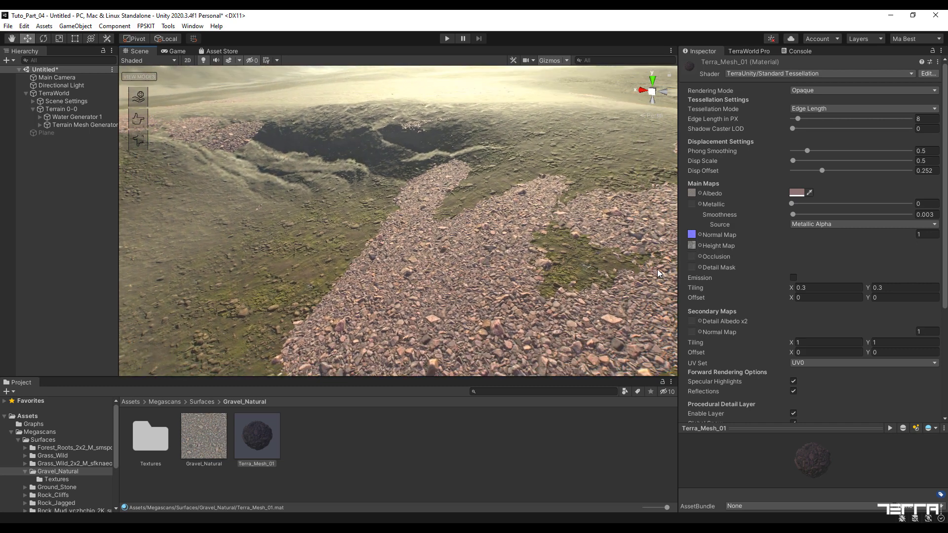
click(796, 192)
drag(838, 262, 832, 267)
click(907, 181)
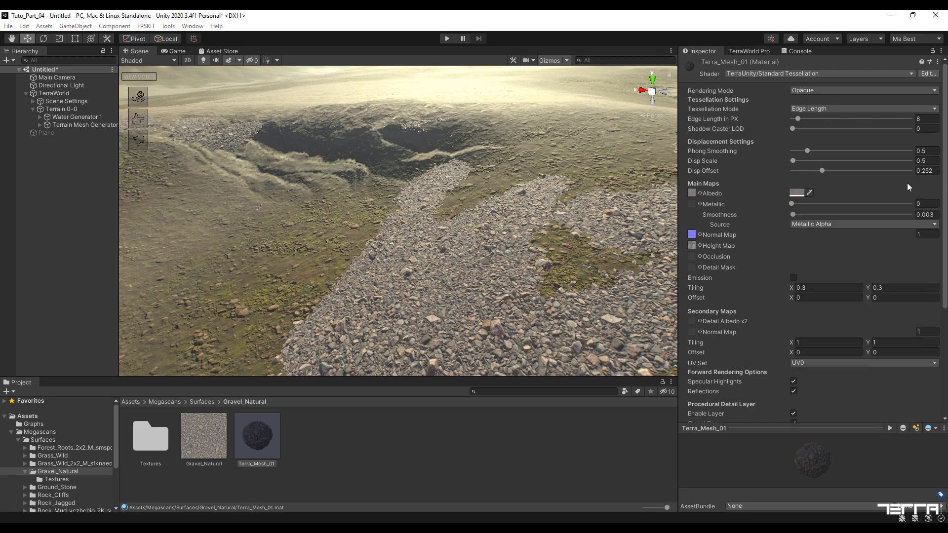
right_drag(637, 251, 554, 250)
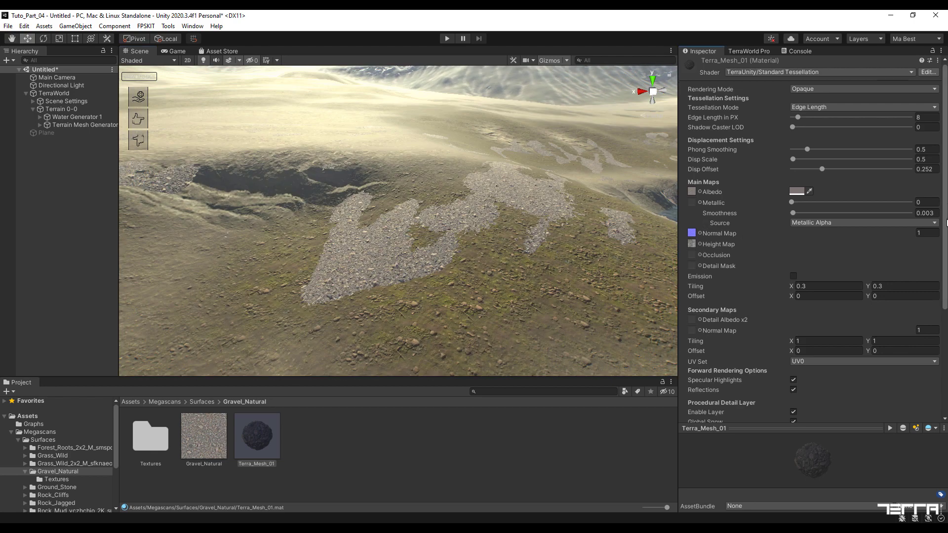
scroll(946, 219, down, 3)
scroll(812, 237, up, 3)
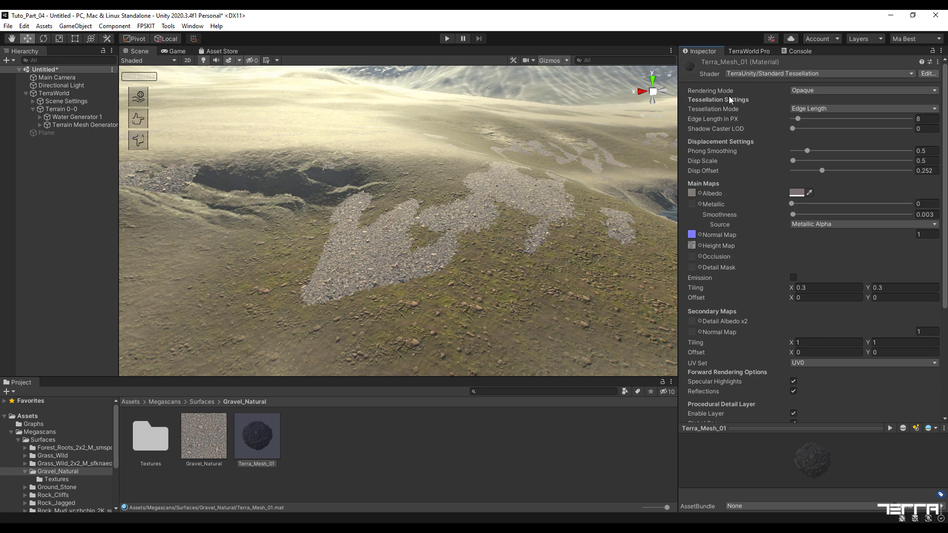
Set the Scale of Biome Filter 1 to 0.95 in TerraWorld Pro and close the node's settings.
click(748, 50)
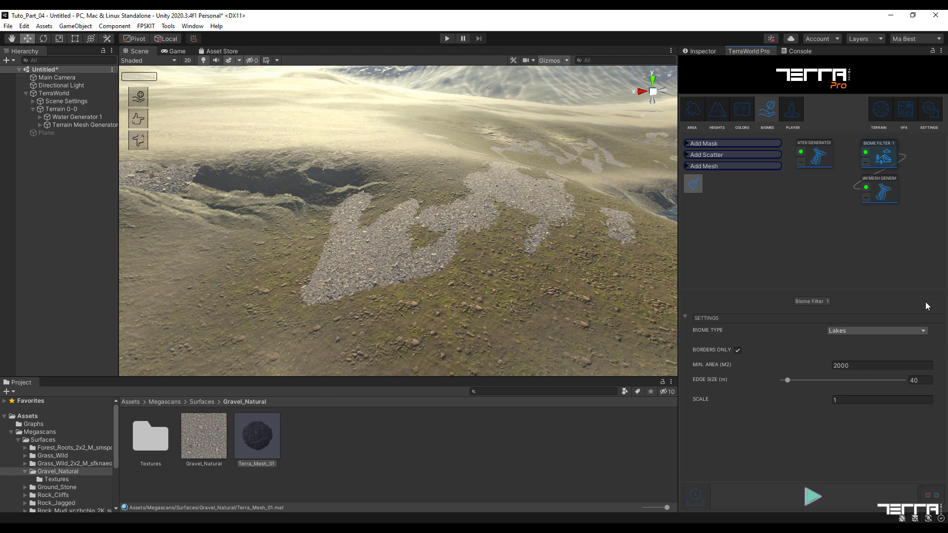
click(841, 400)
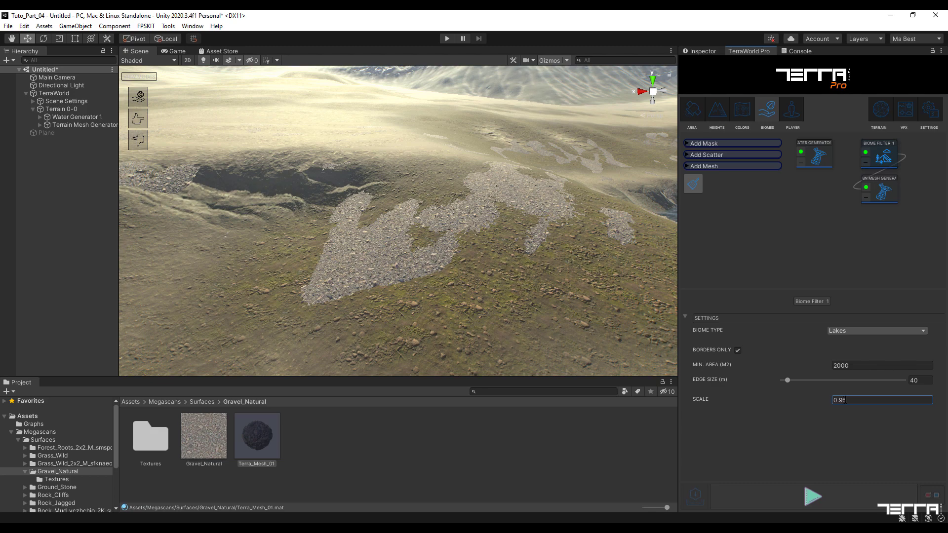
click(875, 263)
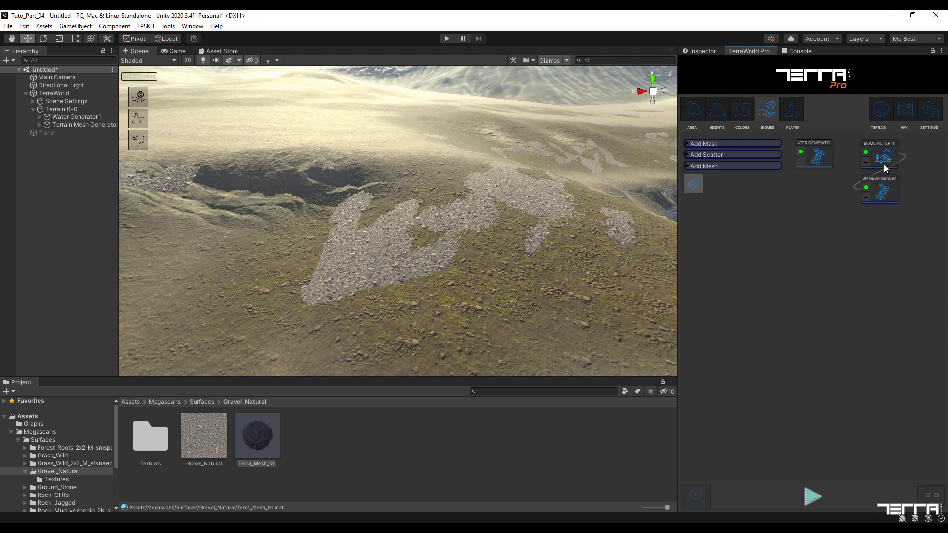
Set the Terrain Mesh Generator's Y Offset to 0.2 in its Placement Settings and regenerate the world.
click(882, 196)
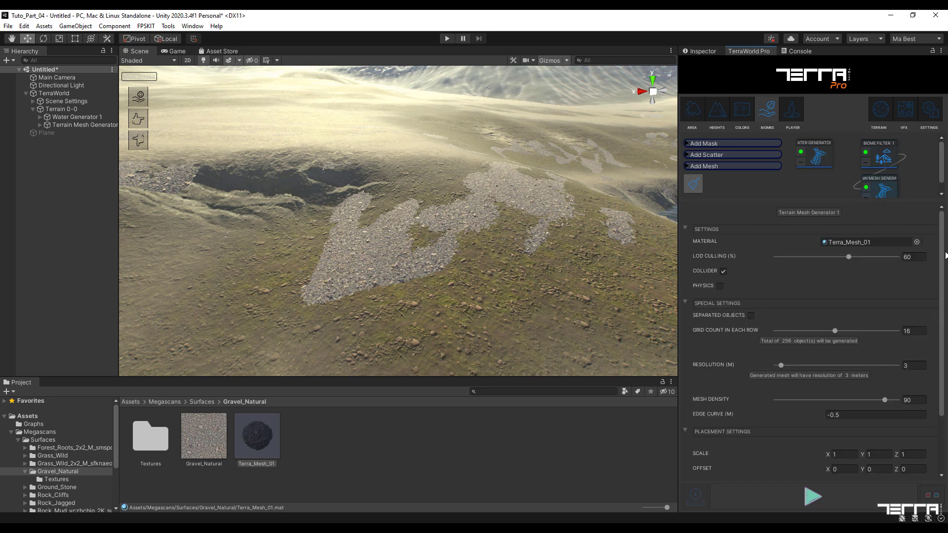
drag(945, 254, 945, 340)
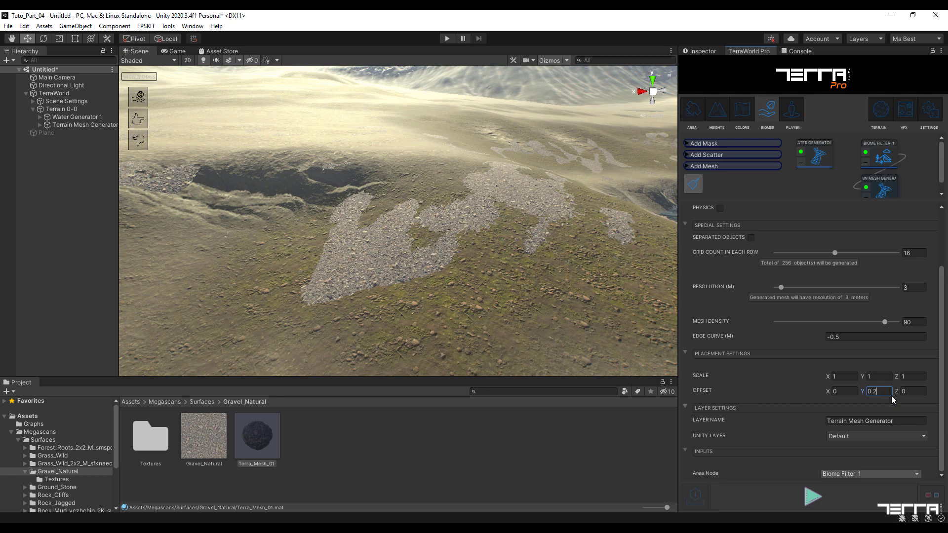
click(811, 496)
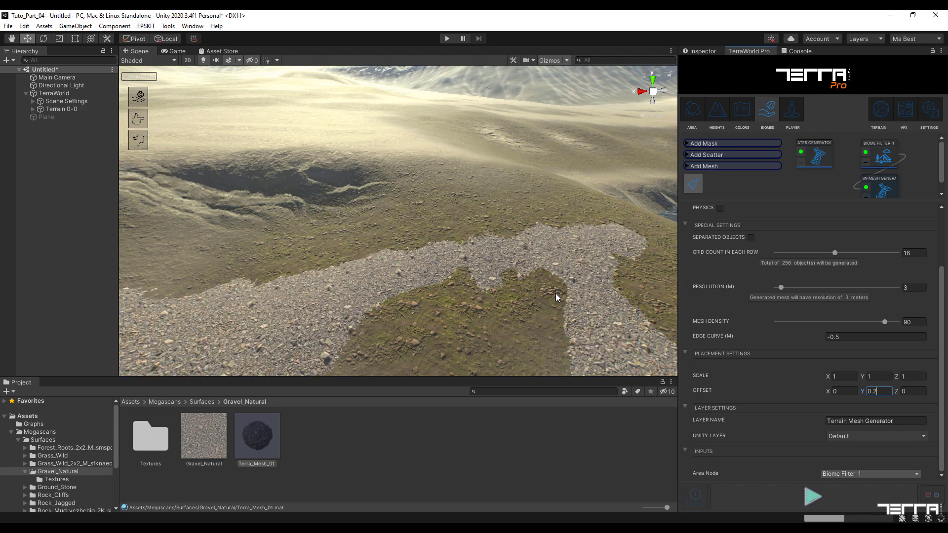
Select the Terrain Mesh Generator object under Terrain 0-0 and examine its mesh coverage on the steep mountainside above the lake.
right_drag(556, 293, 69, 269)
right_drag(826, 239, 723, 275)
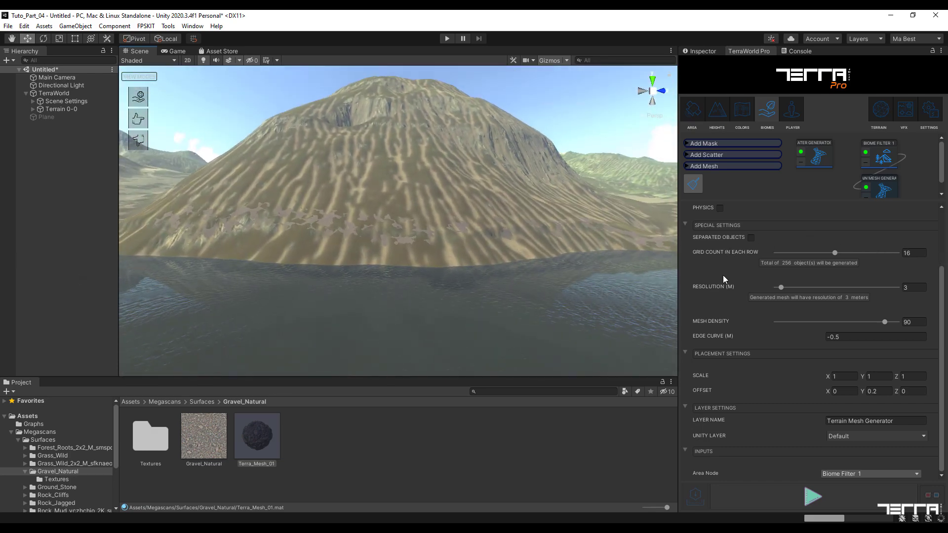
click(33, 109)
click(79, 124)
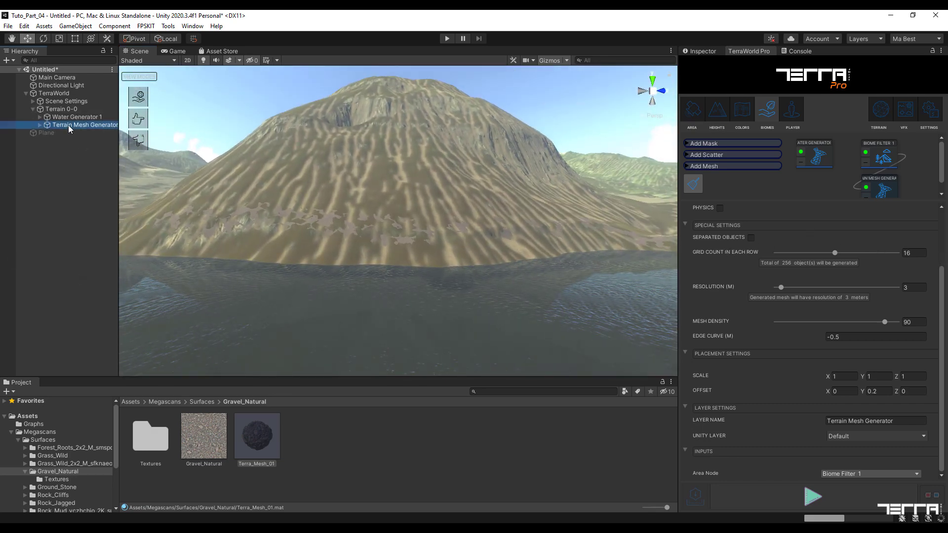
right_drag(523, 296, 565, 344)
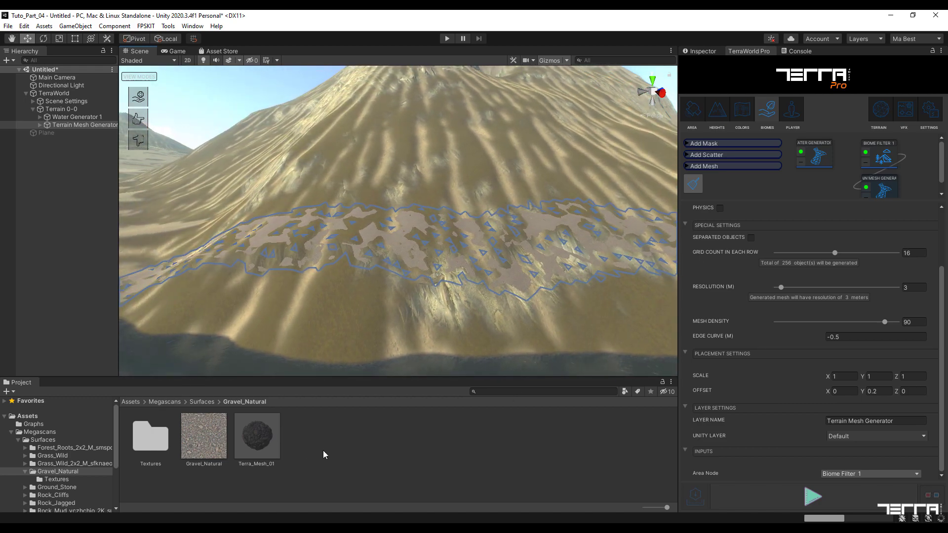
click(347, 452)
click(380, 250)
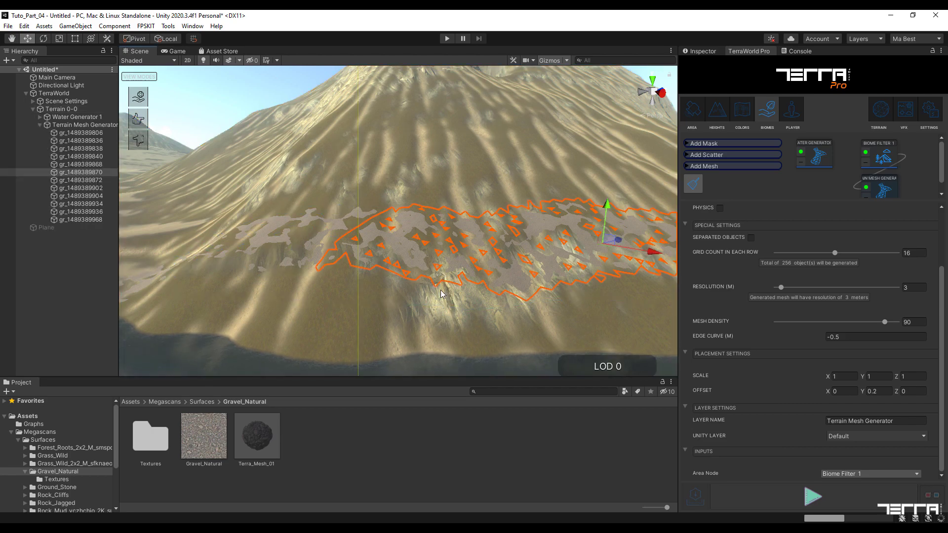
right_drag(462, 331, 524, 320)
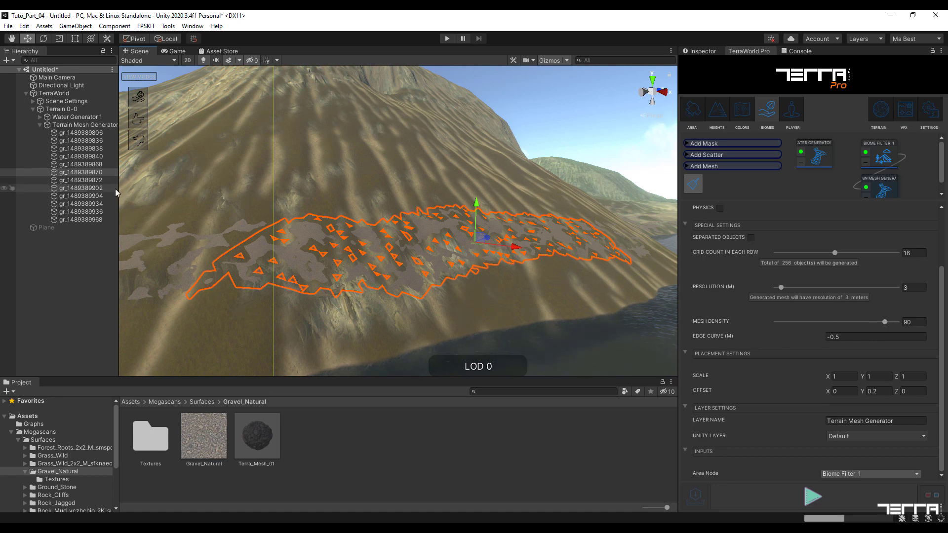
right_click(90, 176)
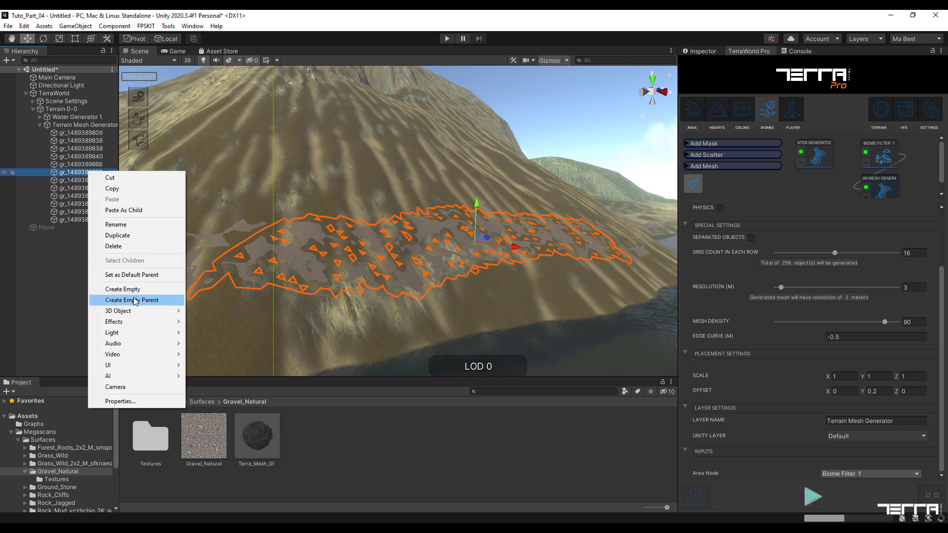
click(114, 246)
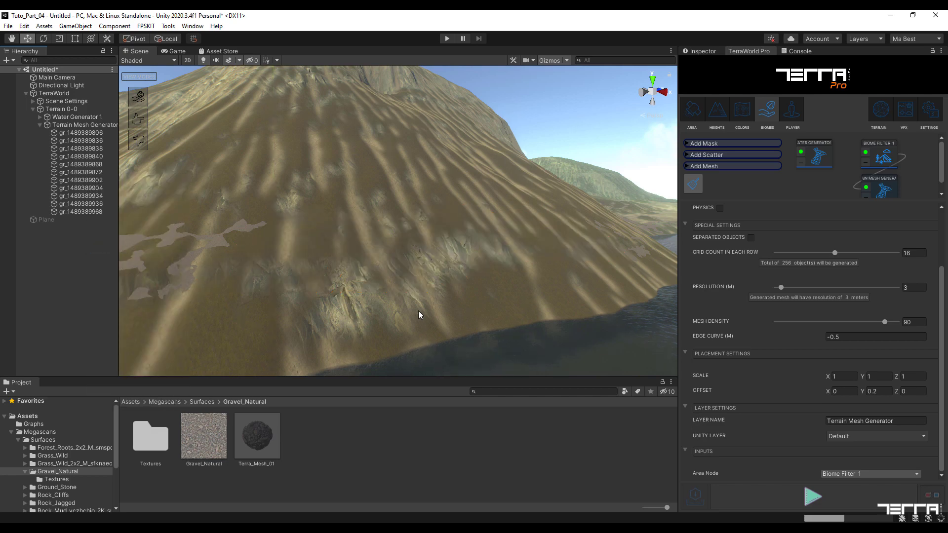
right_drag(418, 315, 327, 247)
click(328, 245)
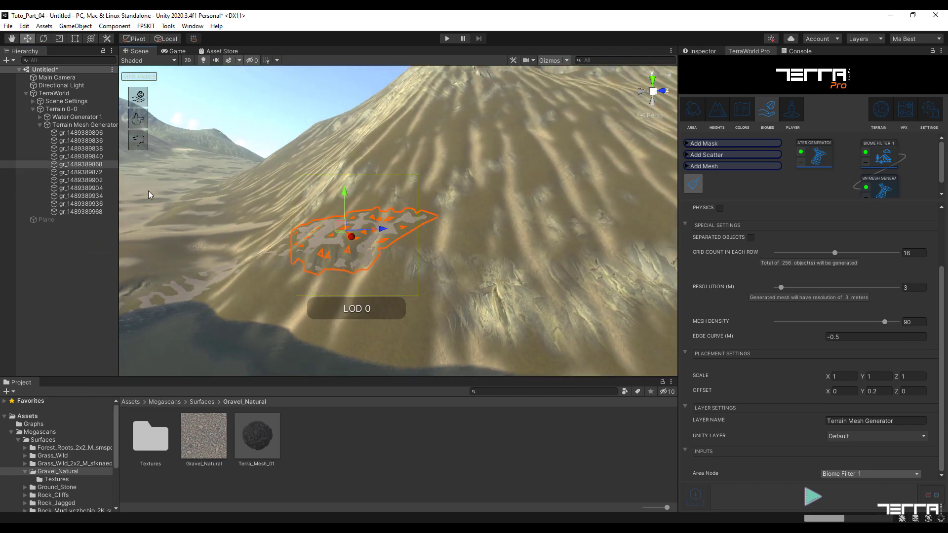
key(Delete)
right_drag(150, 195, 329, 262)
click(330, 262)
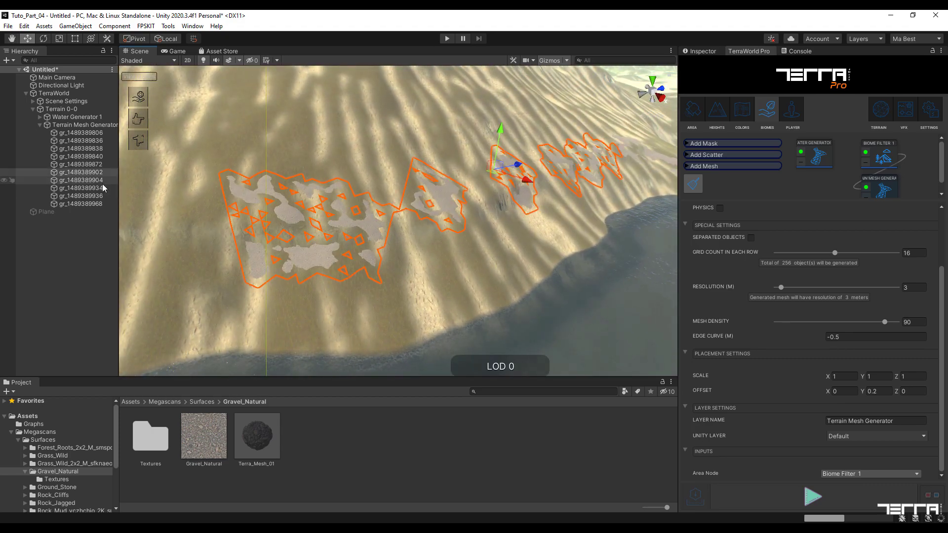
right_click(91, 173)
click(116, 247)
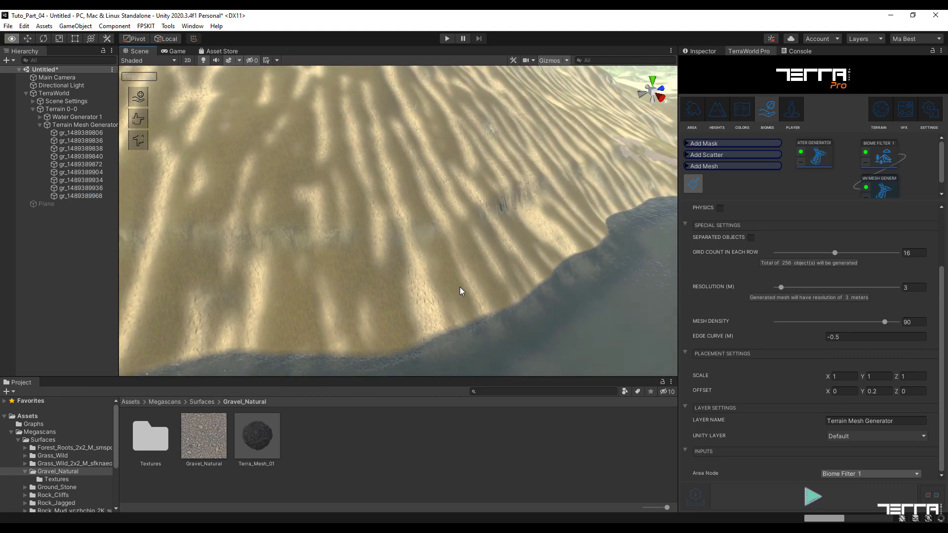
Fly around the lake and examine the remaining gravel patches along its shore.
right_drag(460, 291, 460, 251)
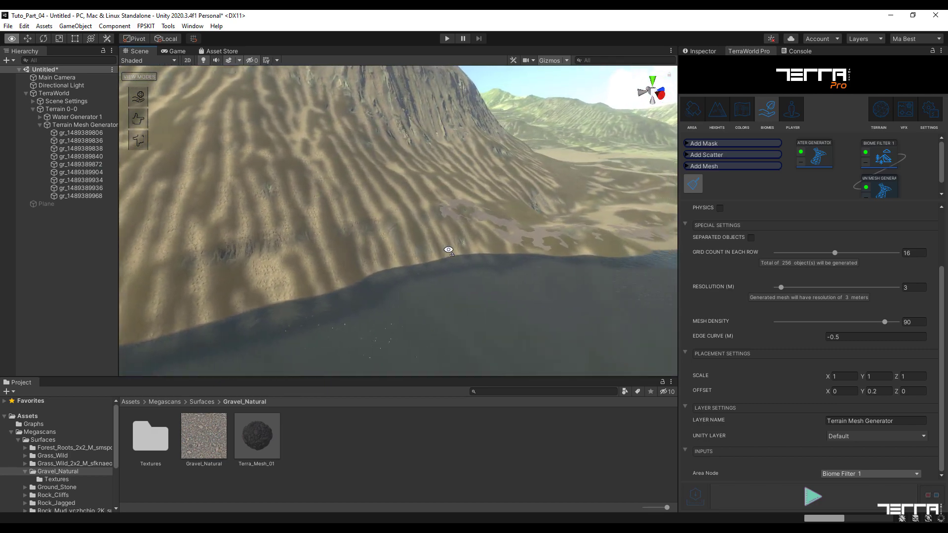
right_drag(500, 295, 595, 283)
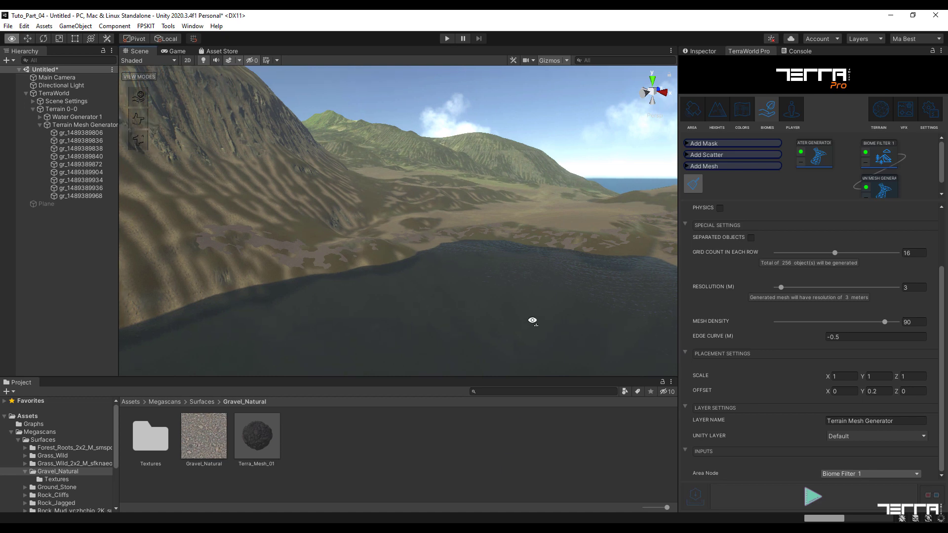
right_drag(533, 321, 383, 397)
key(w)
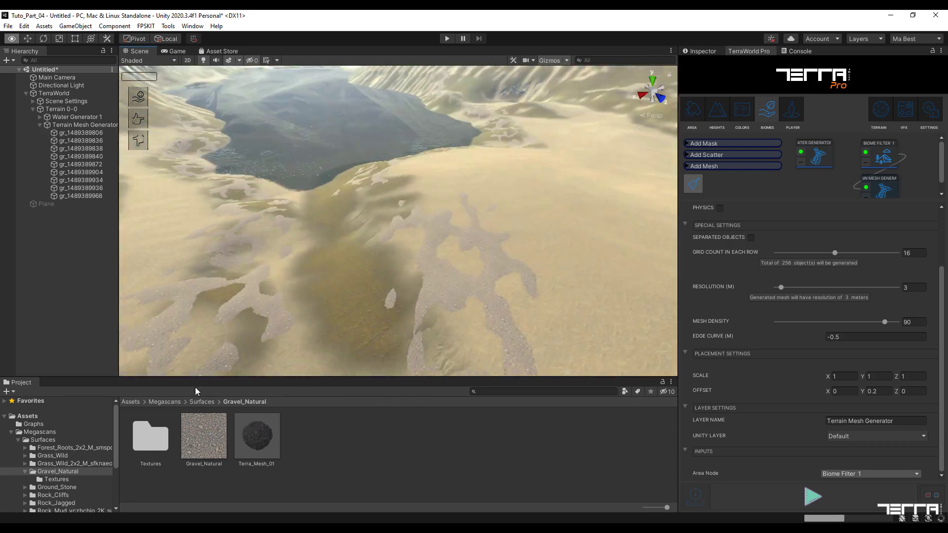
right_drag(309, 368, 137, 280)
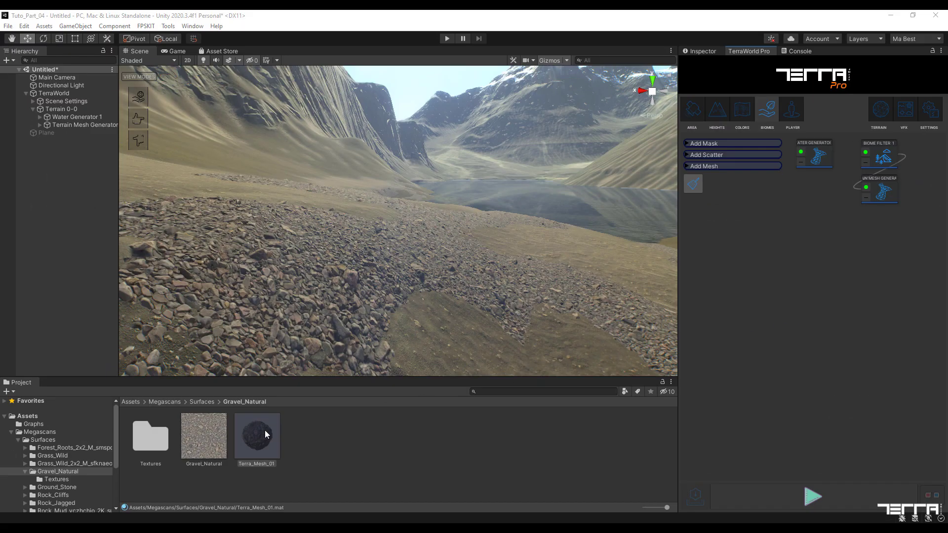
Show the Terra_Mesh_01 material settings and test its Edge Length in PX, returning the value to 8.
click(703, 51)
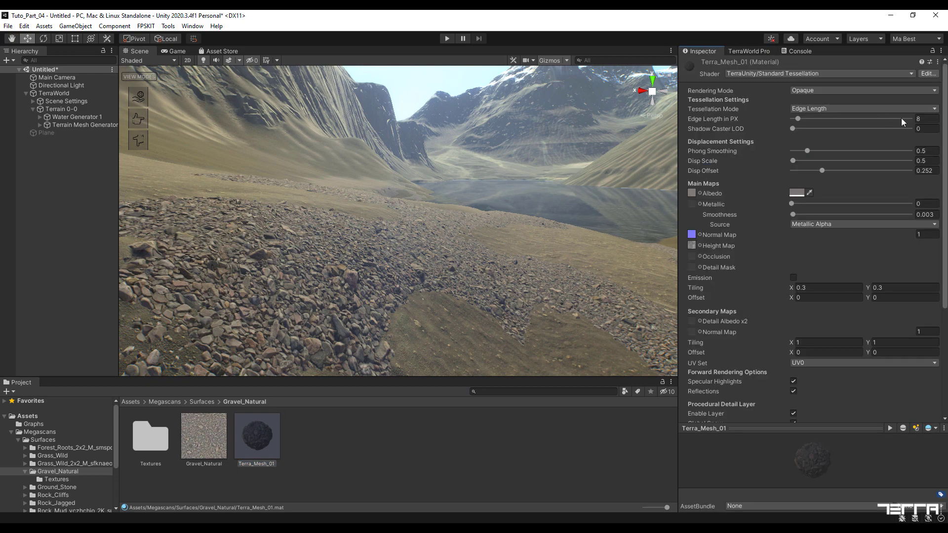
mouse_move(798, 116)
mouse_down()
mouse_move(844, 124)
mouse_move(797, 125)
mouse_up()
text(8)
scroll(945, 135, down, 3)
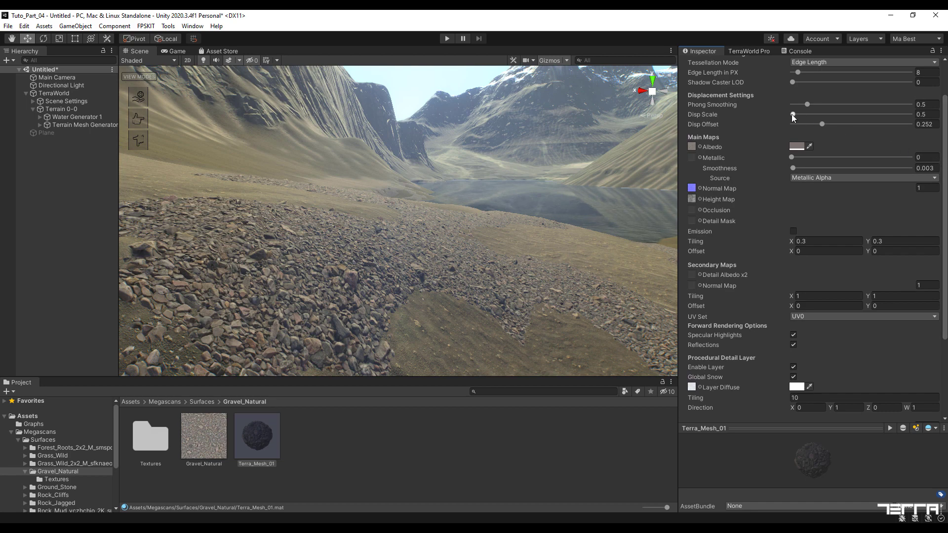
Test the material's Disp Scale at 1 and Phong Smoothing at 0, resetting each to 0.5.
drag(792, 114, 792, 114)
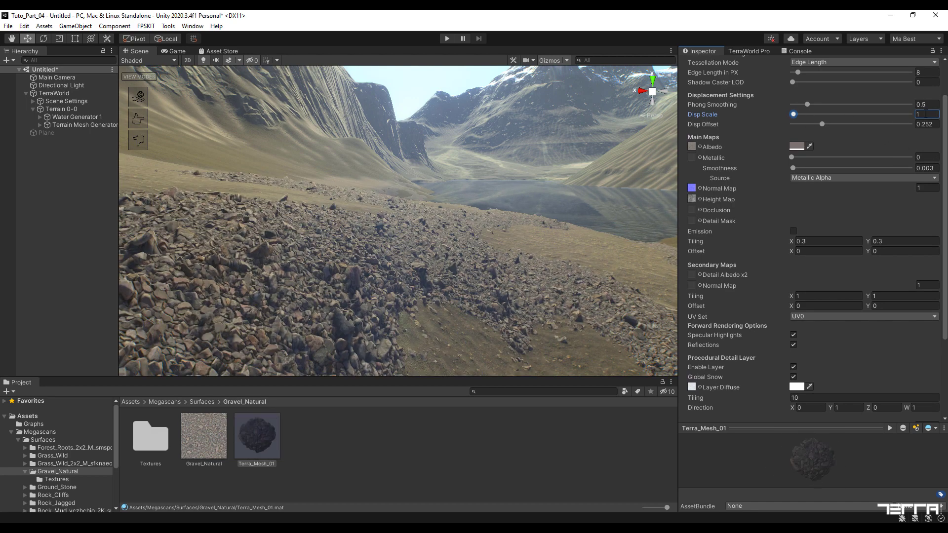
key(BackSpace)
text(0.5)
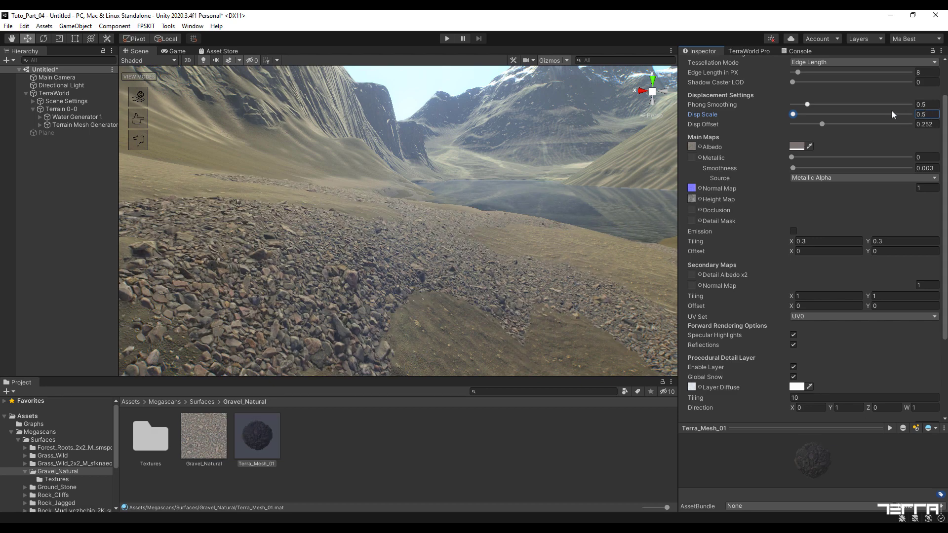
mouse_move(807, 105)
mouse_down()
mouse_move(781, 107)
mouse_move(850, 120)
mouse_move(785, 114)
mouse_up()
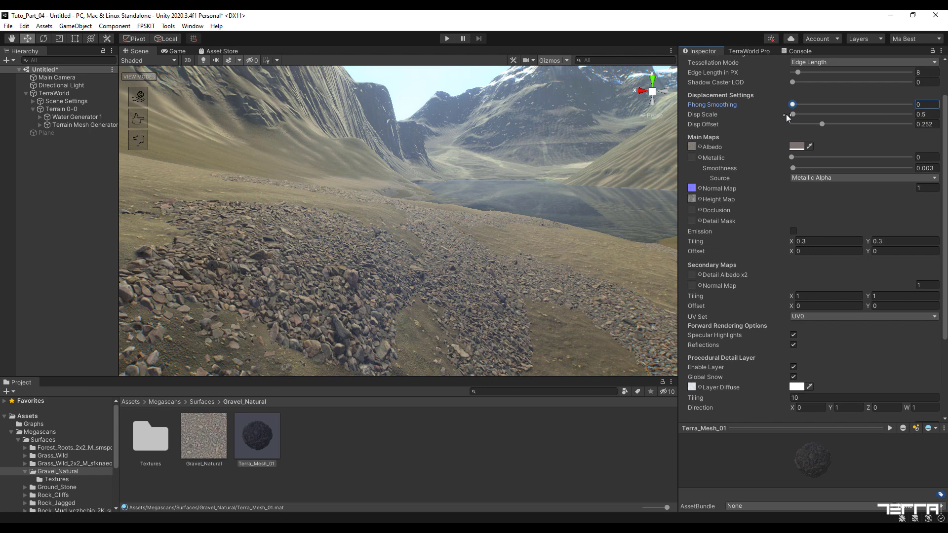
text(.5)
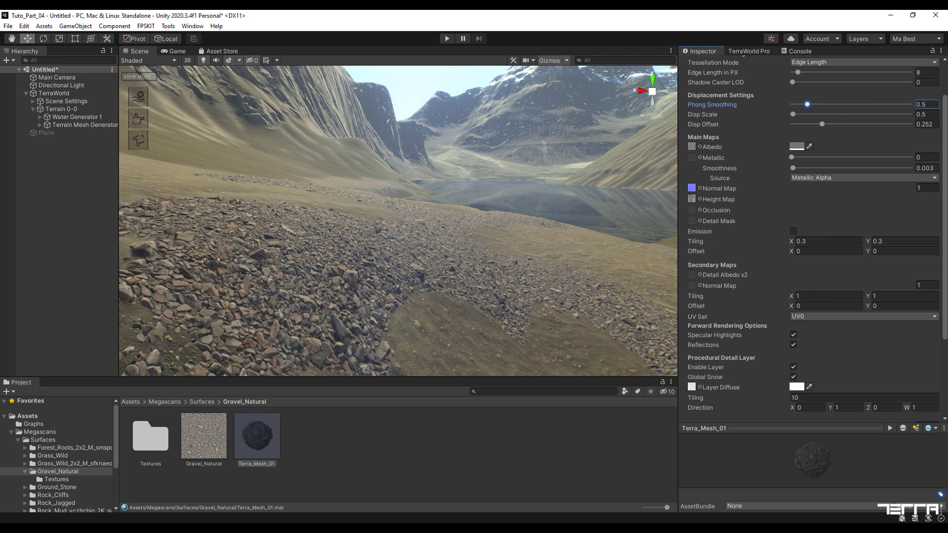